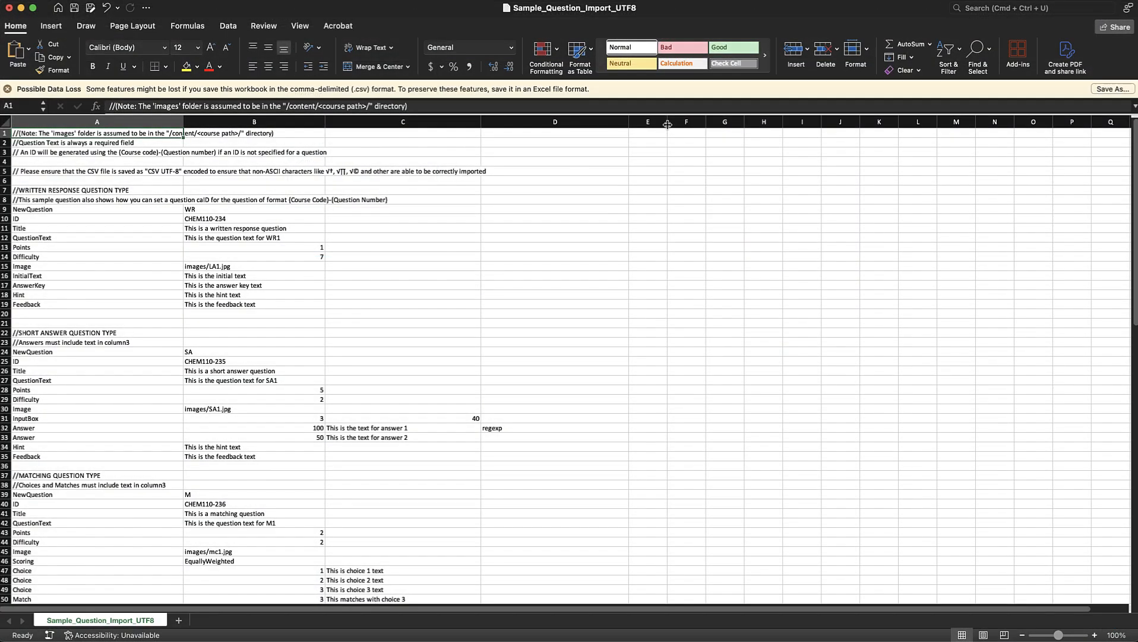
Widen column E of the sample question sheet
{"action": "left_click_drag", "start_coordinate": [763, 128], "coordinate": [778, 127]}
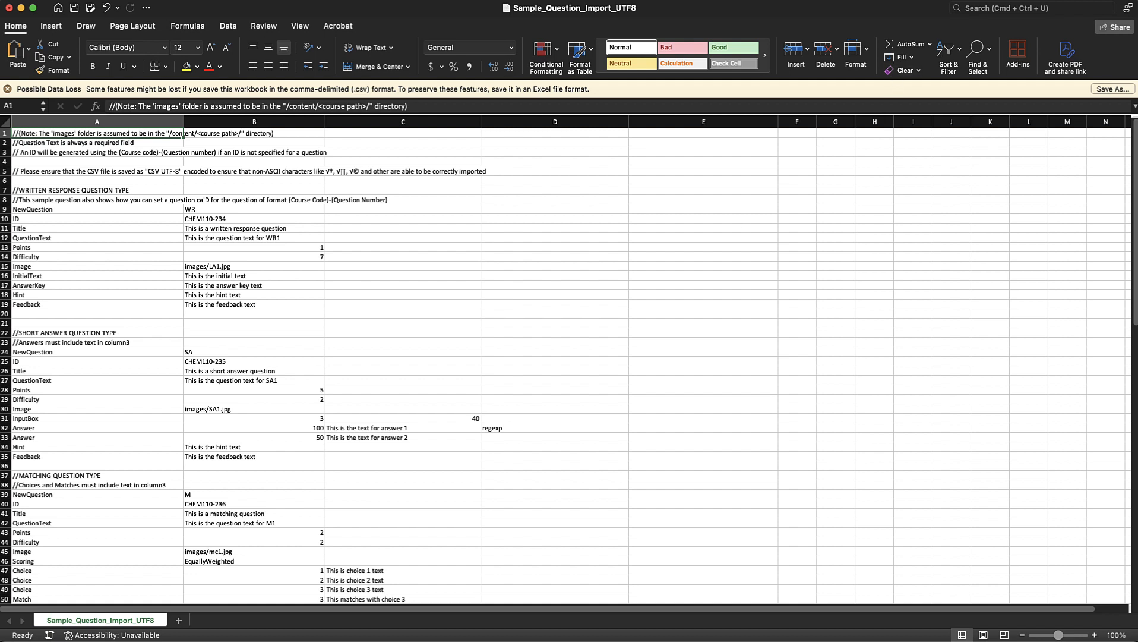
{"action": "left_click", "coordinate": [865, 253]}
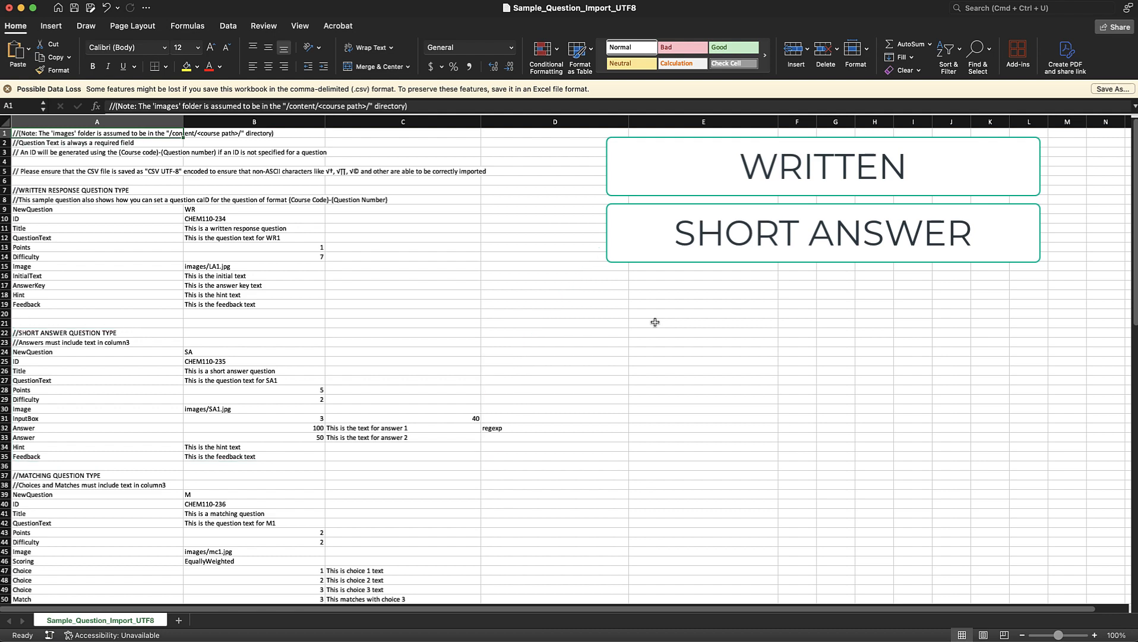
Examine the sample blocks for each question type, down to the fields of the multiple choice block
{"action": "scroll", "coordinate": [654, 322], "scroll_direction": "down", "scroll_amount": 11}
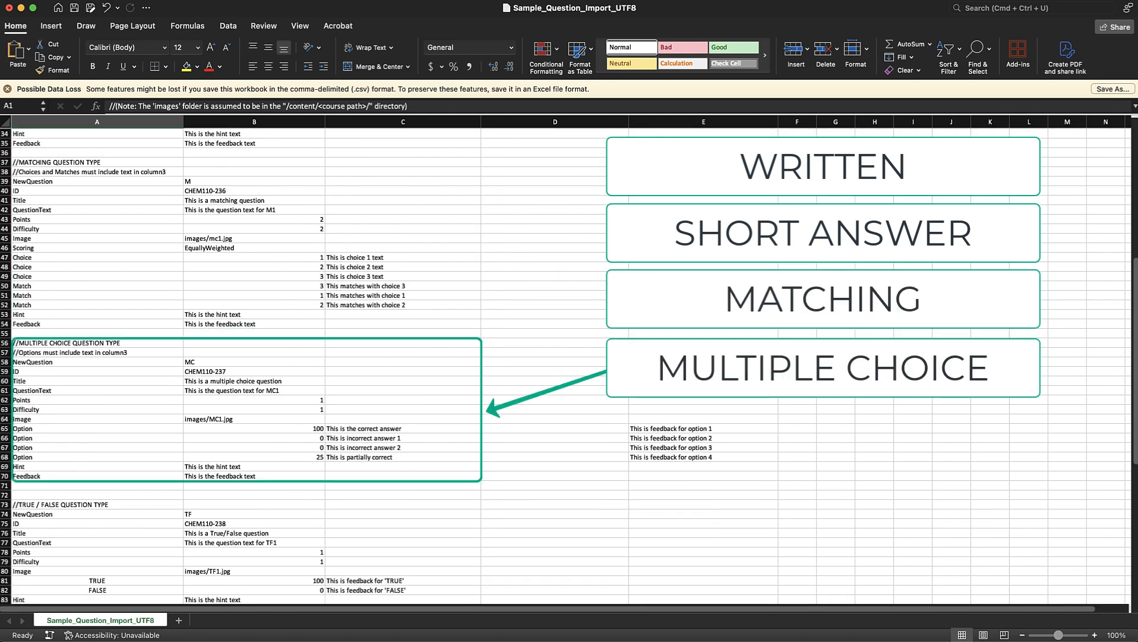
{"action": "scroll", "coordinate": [357, 366], "scroll_direction": "down", "scroll_amount": 11}
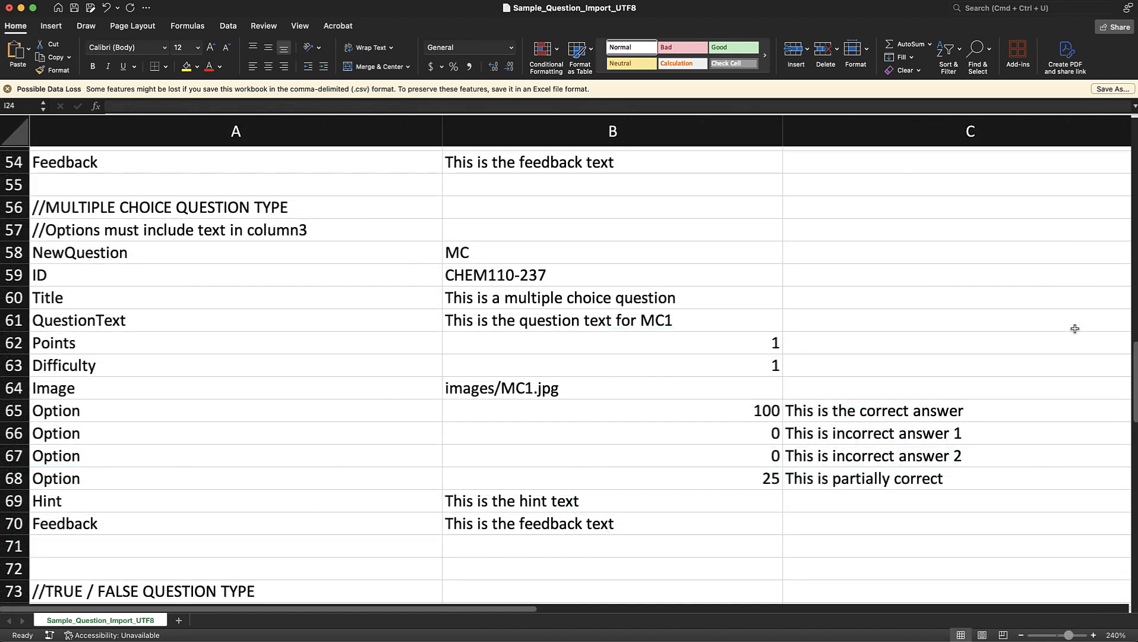
{"action": "left_click", "coordinate": [622, 175]}
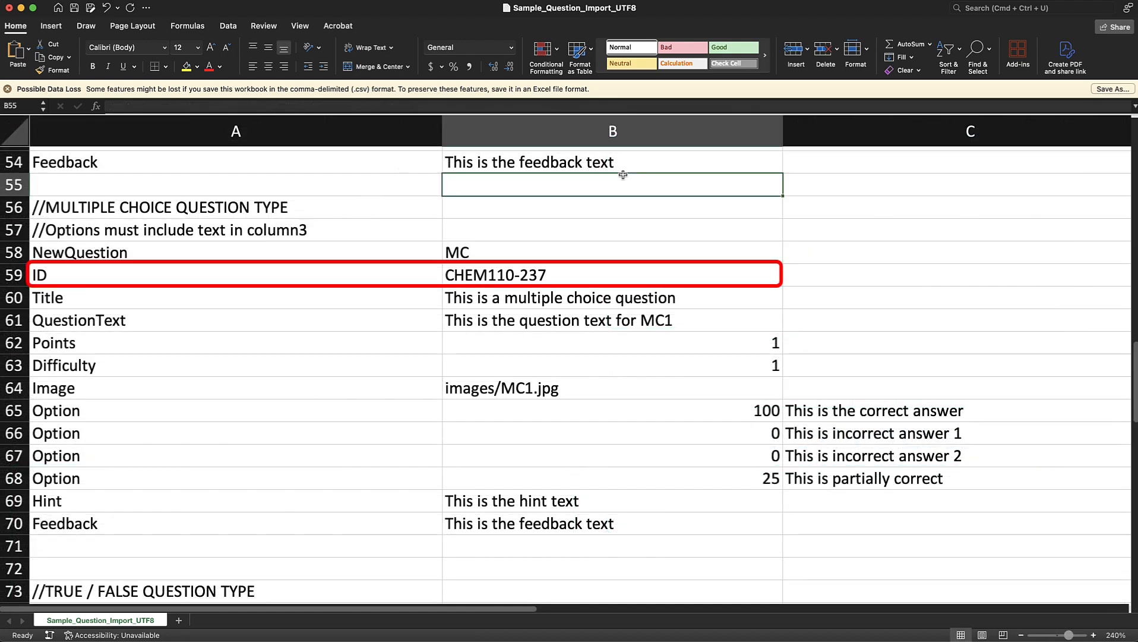
{"action": "left_click", "coordinate": [873, 187]}
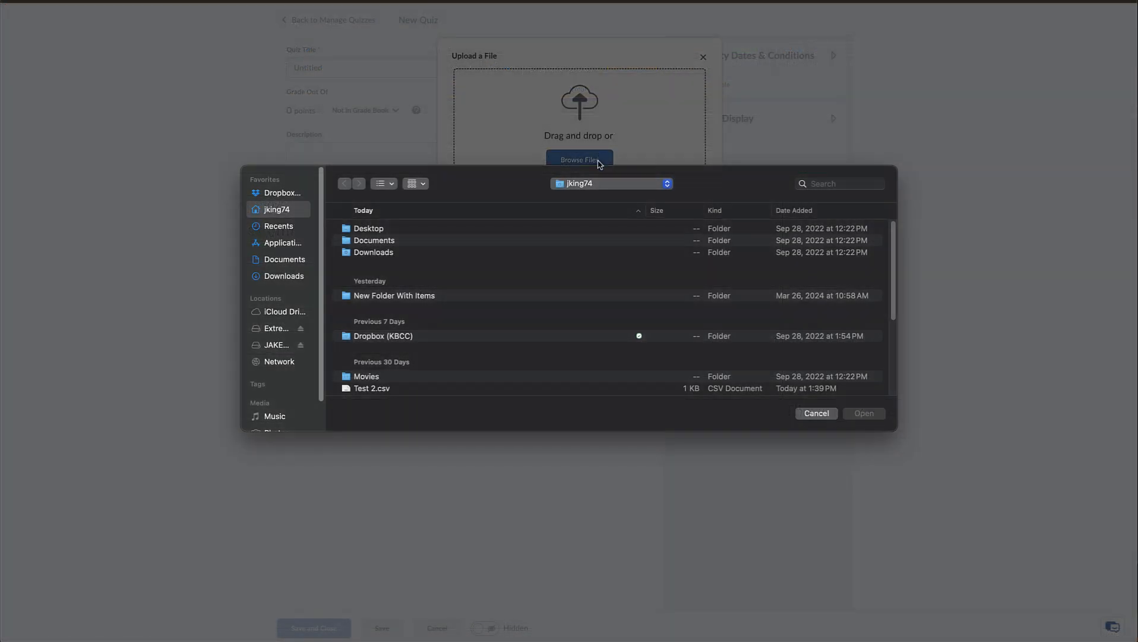
Preview Test 2.csv in the file picker and choose it for the quiz upload
{"action": "left_click", "coordinate": [594, 388]}
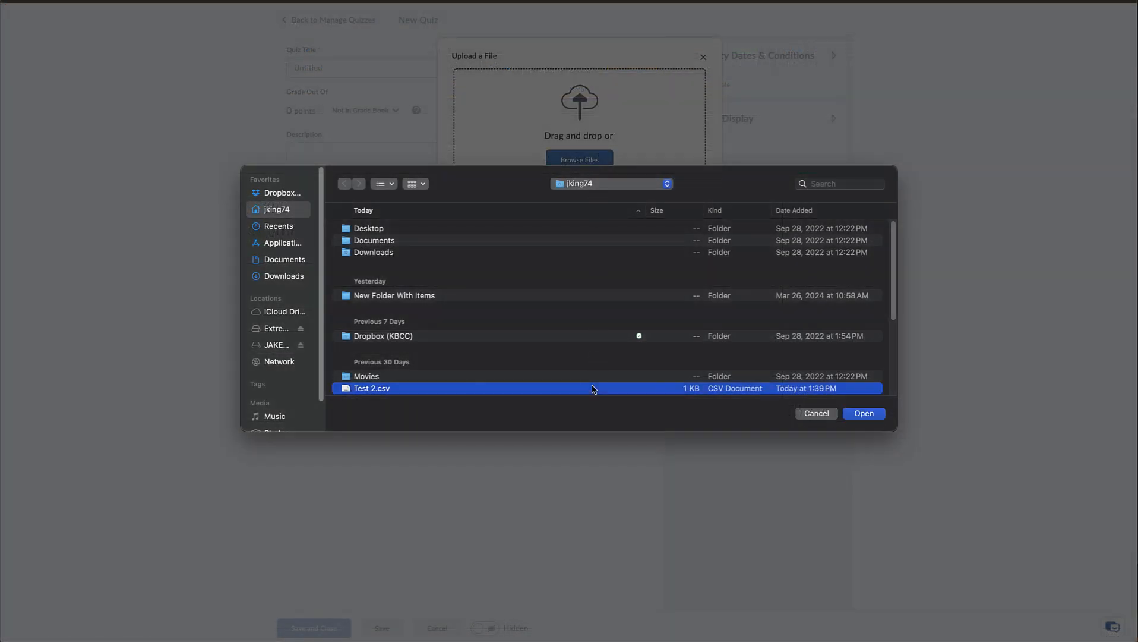
{"action": "key", "text": "space"}
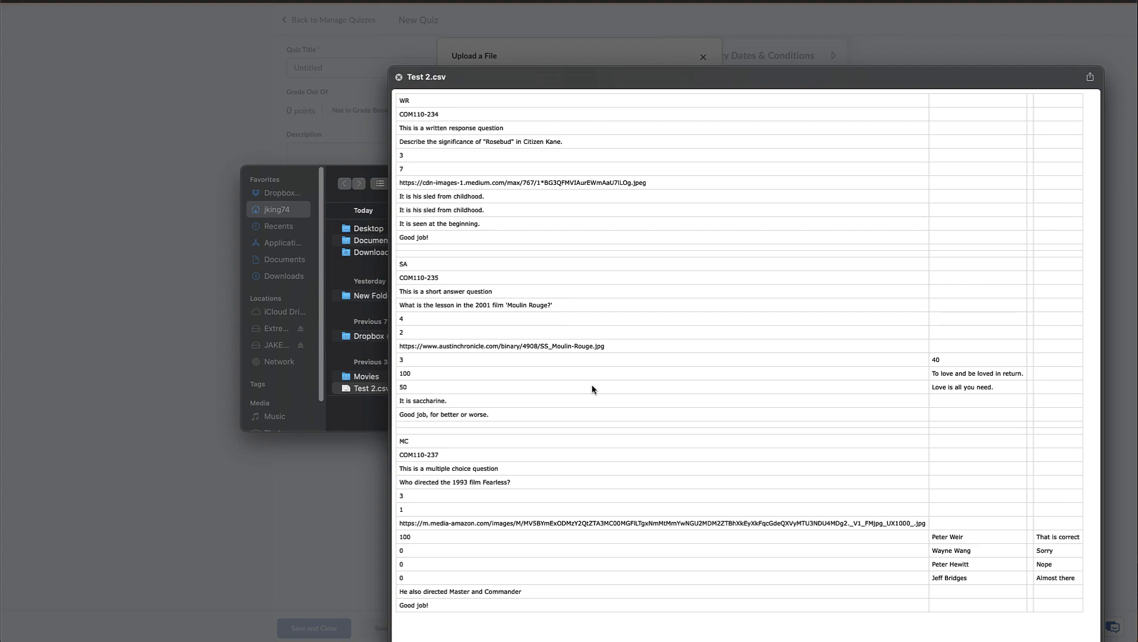
{"action": "key", "text": "space"}
{"action": "key", "text": "Return"}
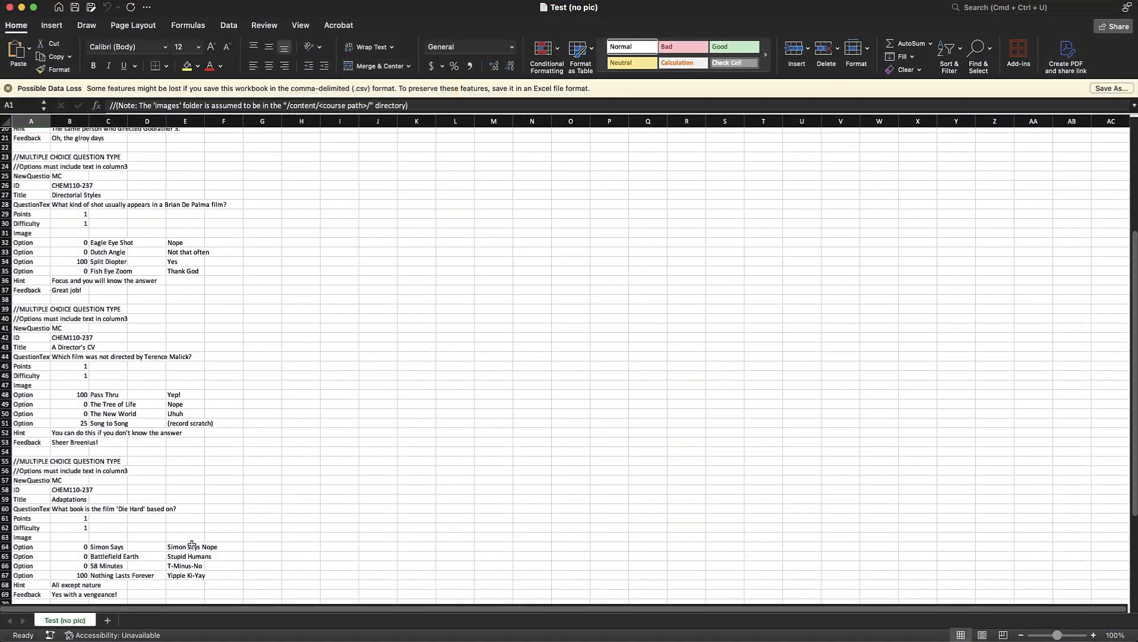
Examine the filled-in multiple choice questions in the Test (no pic) sheet
{"action": "scroll", "coordinate": [192, 545], "scroll_direction": "down", "scroll_amount": 6}
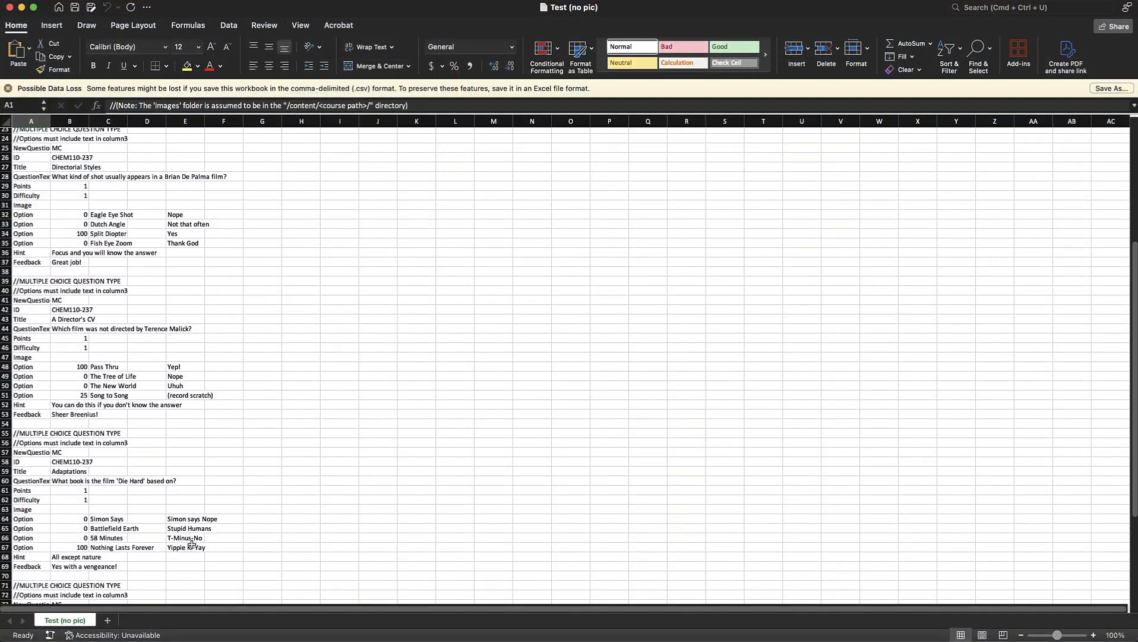
{"action": "scroll", "coordinate": [192, 544], "scroll_direction": "up", "scroll_amount": 10}
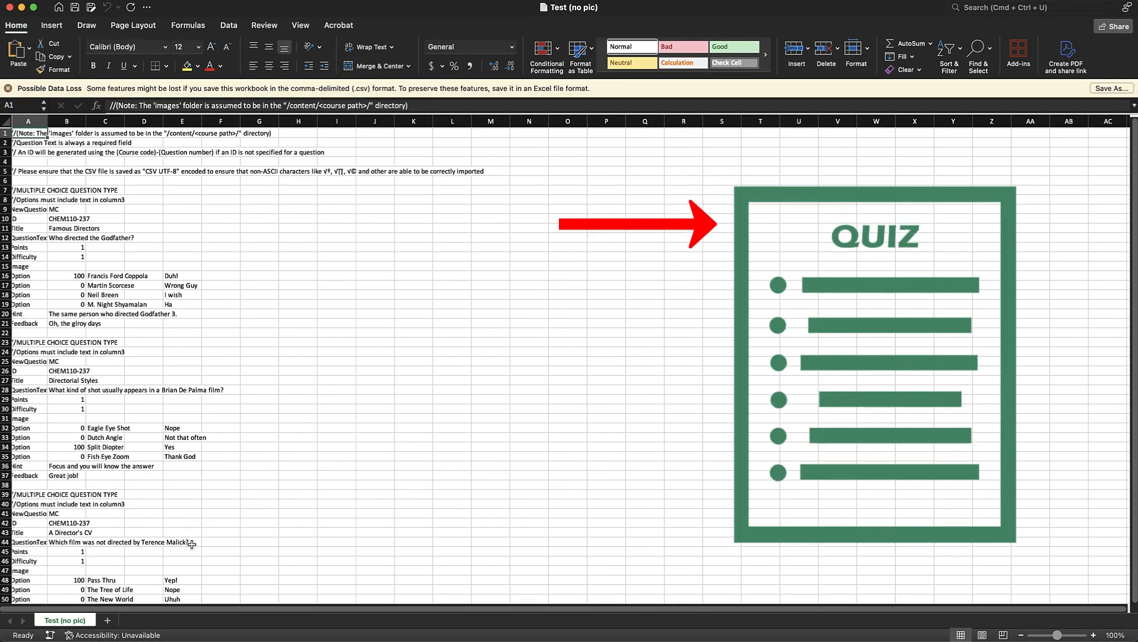
{"action": "scroll", "coordinate": [192, 544], "scroll_direction": "down", "scroll_amount": 3}
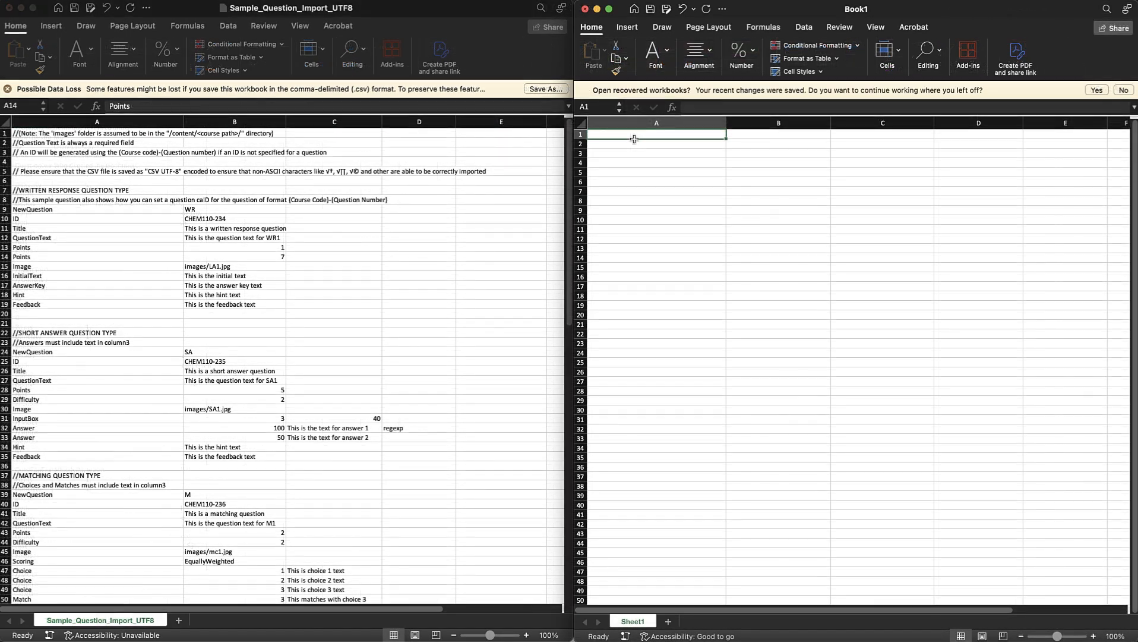
Copy the header note rows 1 to 6 of Sample_Question_Import_UTF8 into Book1, starting at cell A1
{"action": "left_click", "coordinate": [6, 134]}
{"action": "left_click", "coordinate": [6, 135]}
{"action": "left_click_drag", "start_coordinate": [6, 133], "coordinate": [6, 177]}
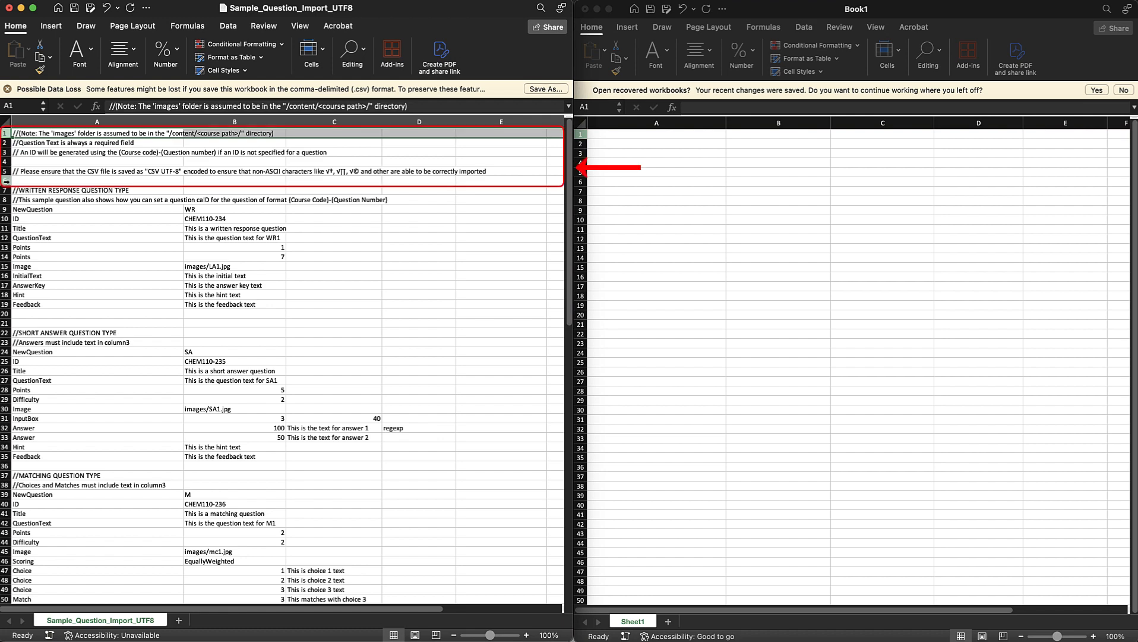
{"action": "right_click", "coordinate": [6, 181]}
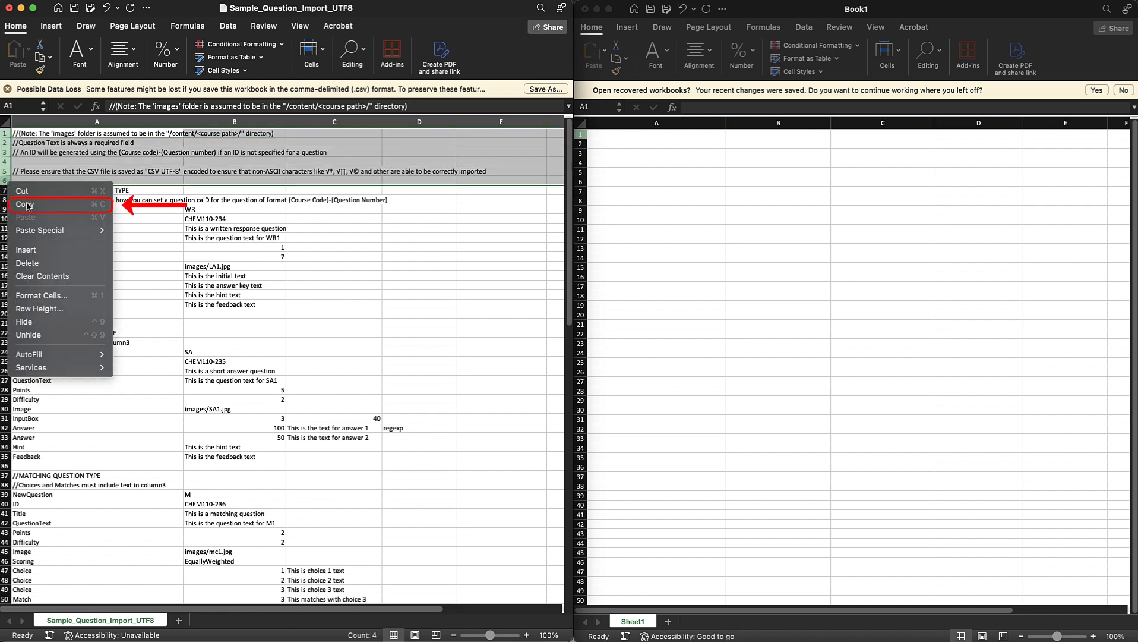
{"action": "left_click", "coordinate": [23, 202]}
{"action": "left_click", "coordinate": [612, 138]}
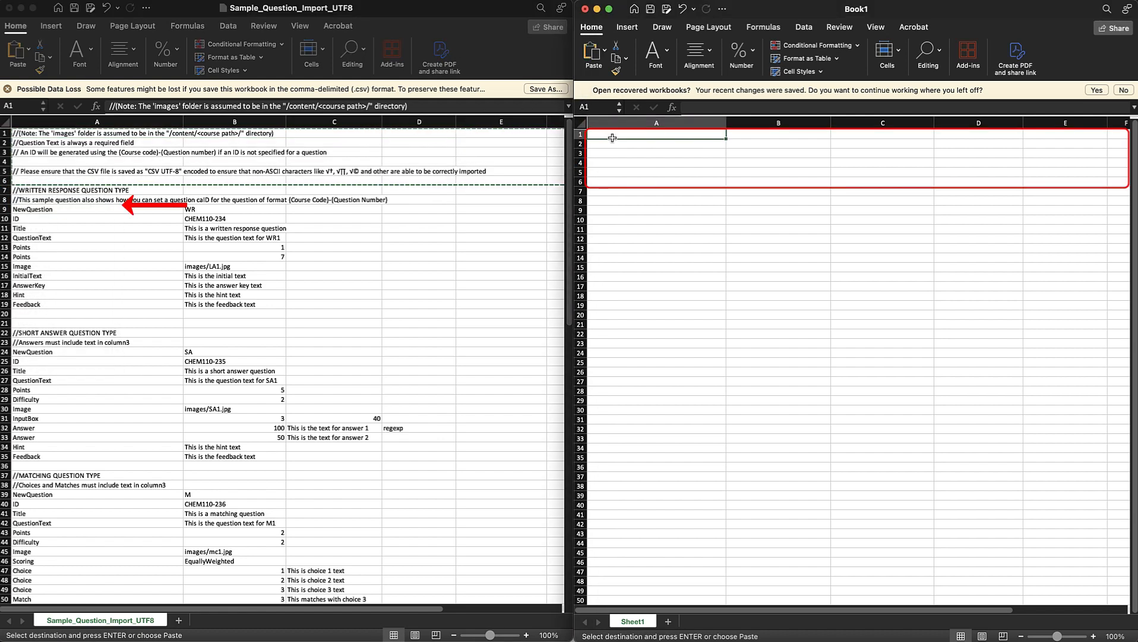
{"action": "key", "text": "super+v"}
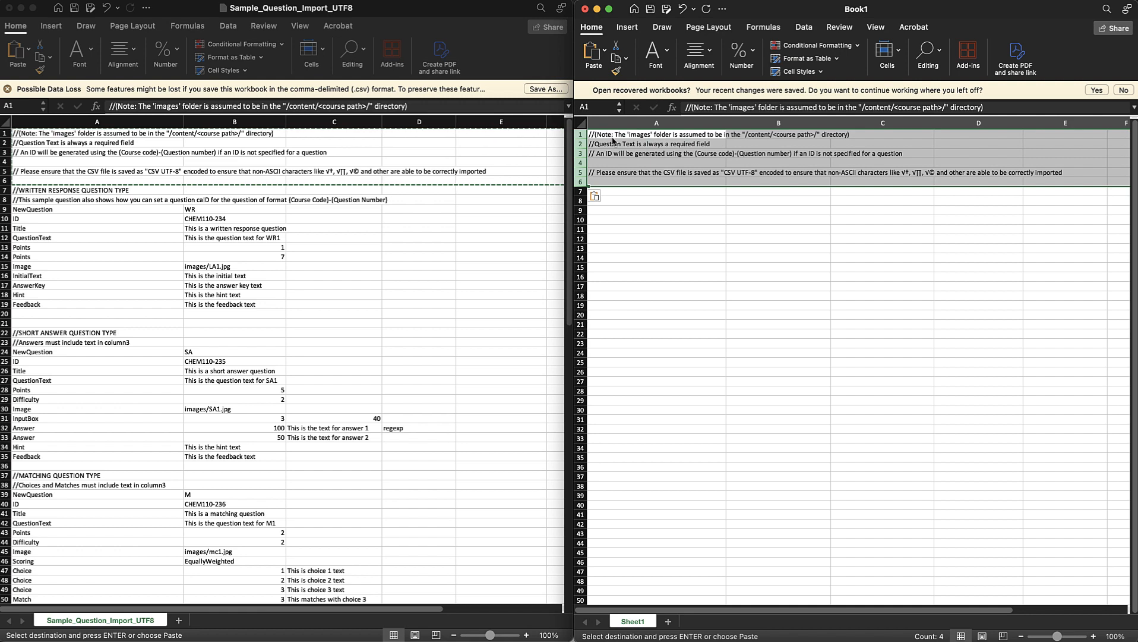
Copy the multiple choice block, rows 56 to 70 of the sample sheet, into Book1 starting at row 7
{"action": "scroll", "coordinate": [280, 285], "scroll_direction": "down", "scroll_amount": 15}
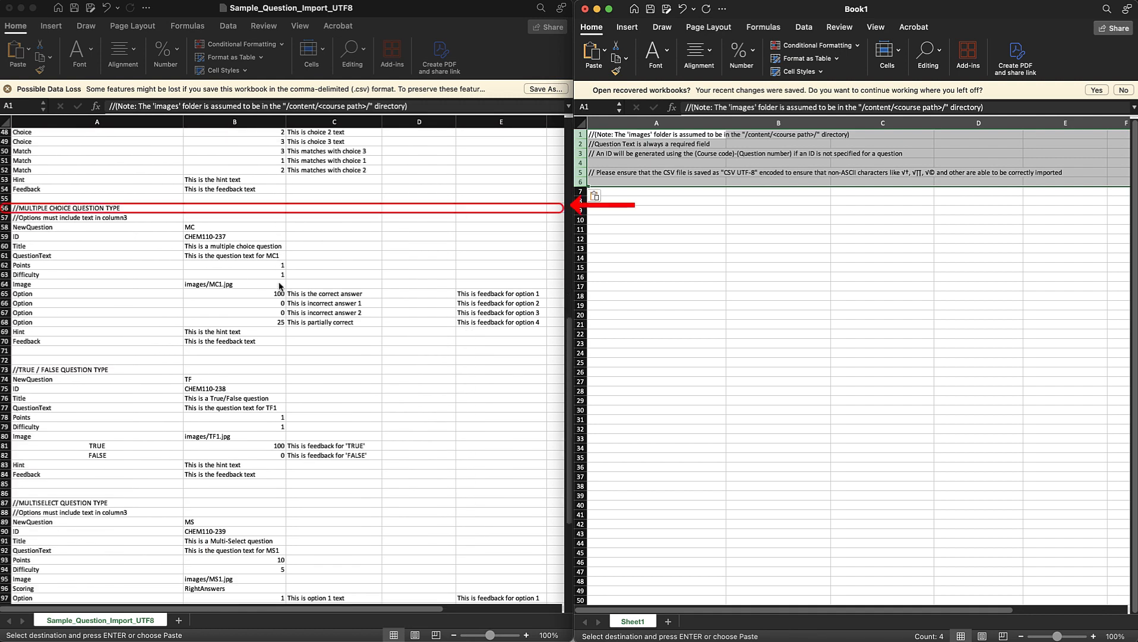
{"action": "left_click", "coordinate": [4, 208]}
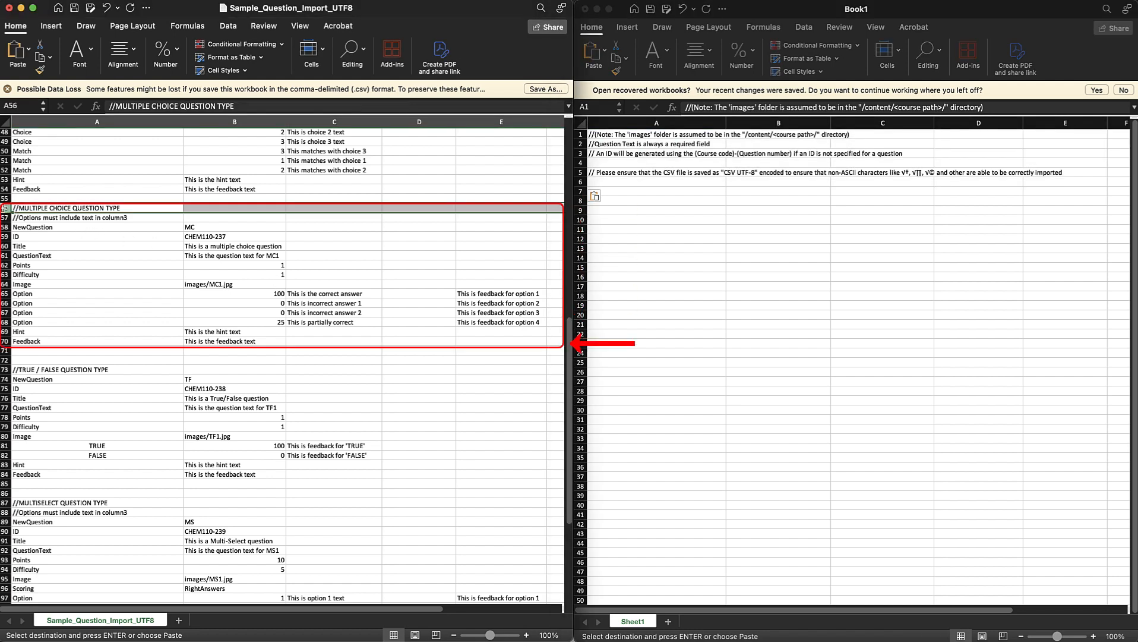
{"action": "left_click", "coordinate": [6, 341], "text": "shift"}
{"action": "right_click", "coordinate": [6, 342]}
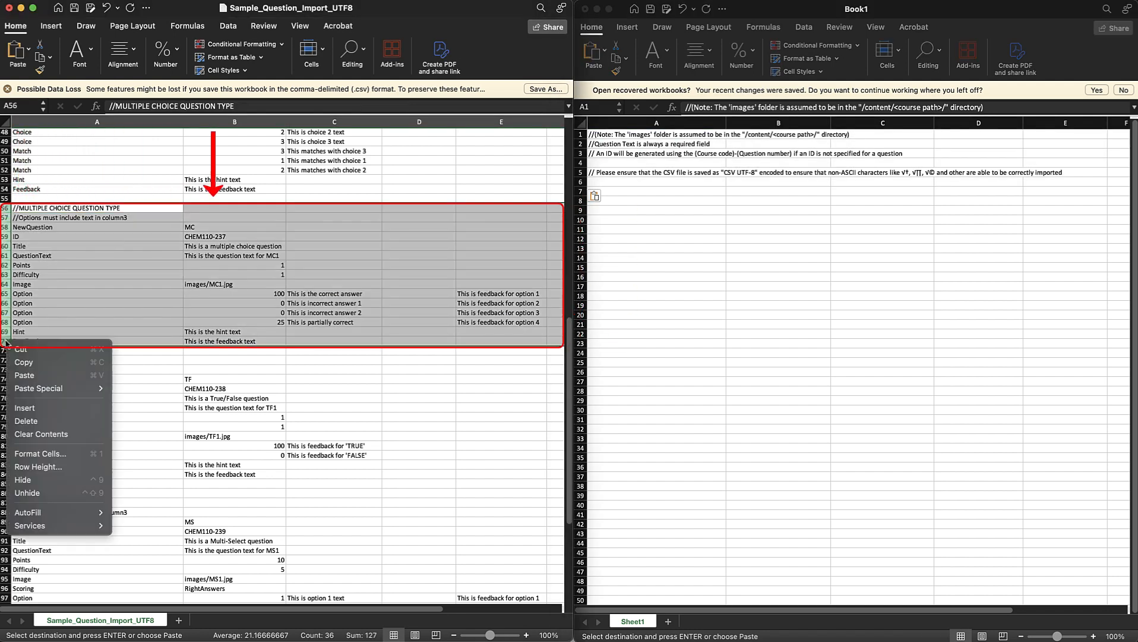
{"action": "left_click", "coordinate": [21, 362]}
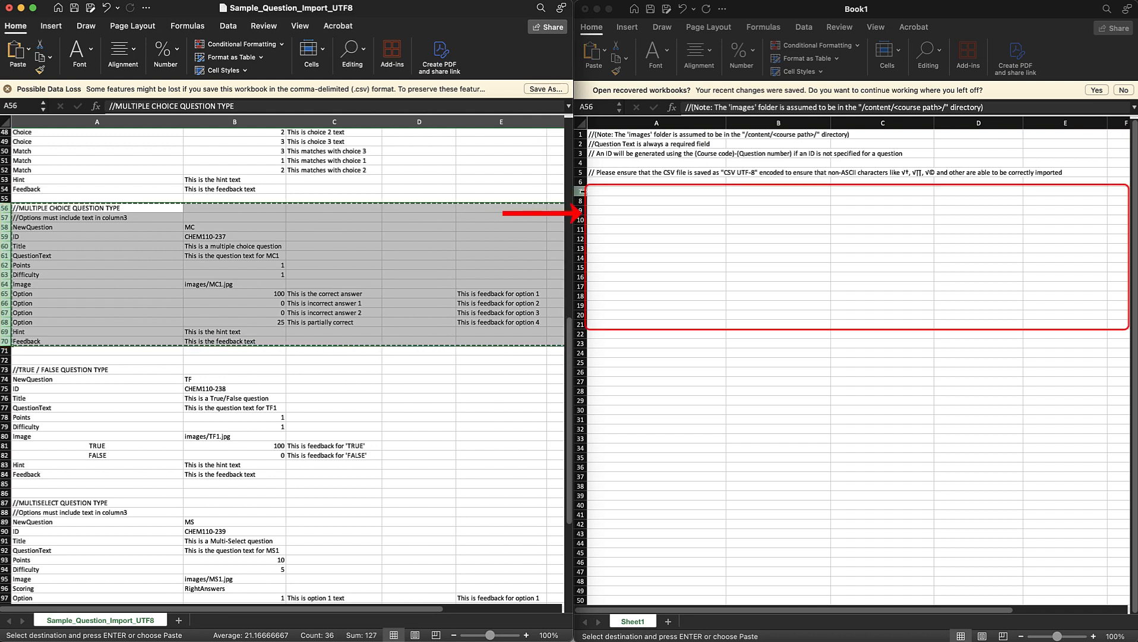
{"action": "left_click", "coordinate": [592, 191]}
{"action": "left_click", "coordinate": [591, 191]}
{"action": "key", "text": "super+v"}
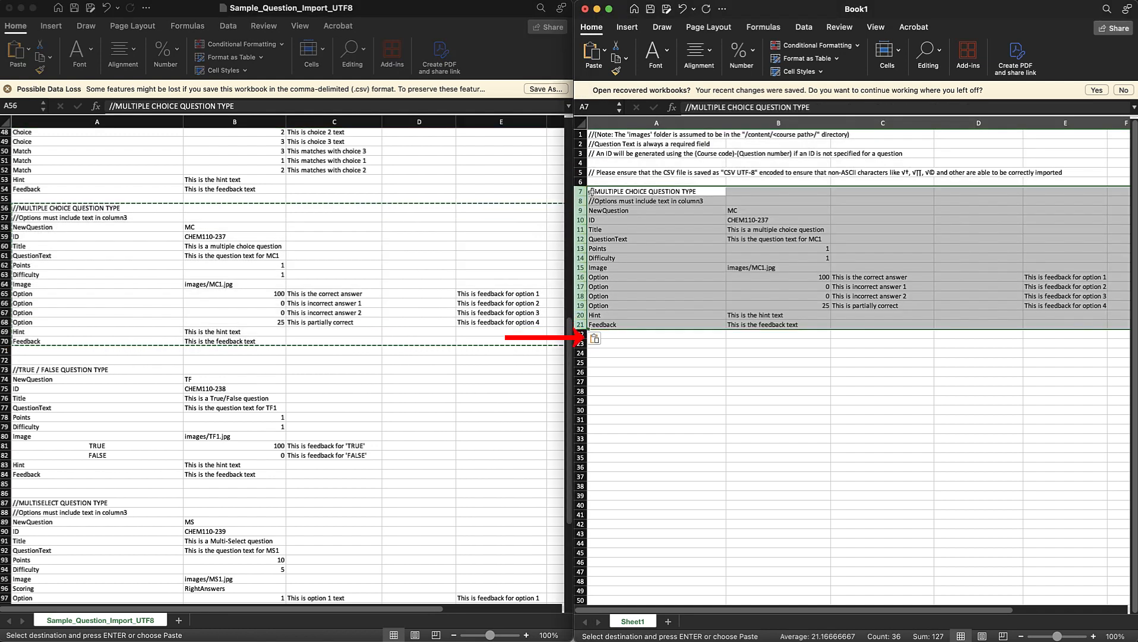
Paste two more copies of the multiple choice block into Book1, starting at rows 23 and 39
{"action": "left_click", "coordinate": [581, 343]}
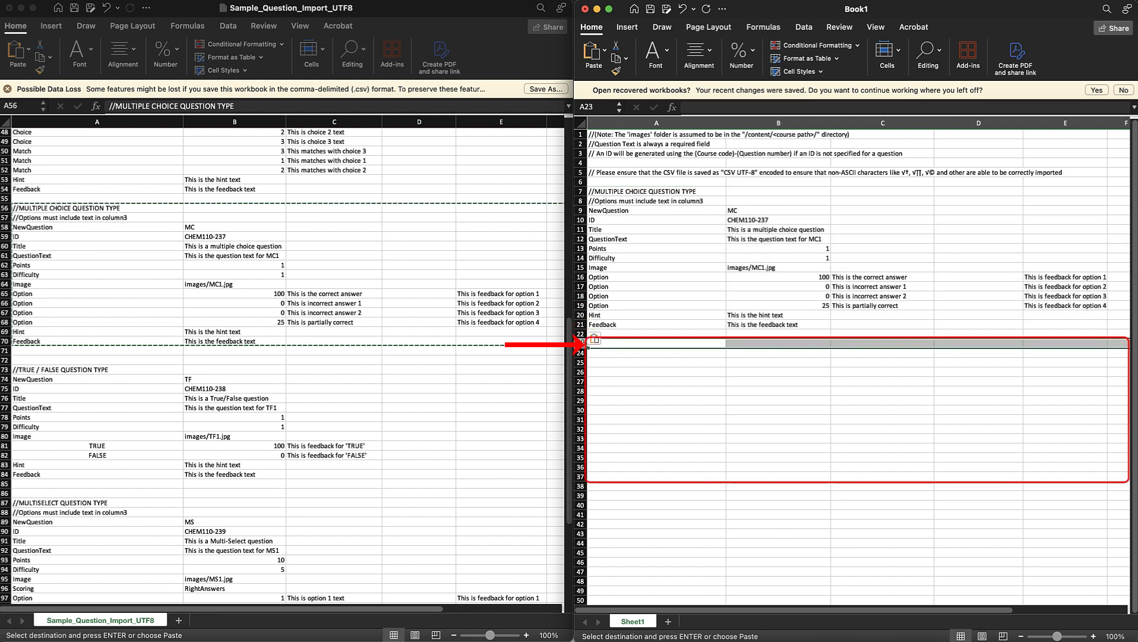
{"action": "key", "text": "super+v"}
{"action": "left_click", "coordinate": [581, 495]}
{"action": "key", "text": "super+v"}
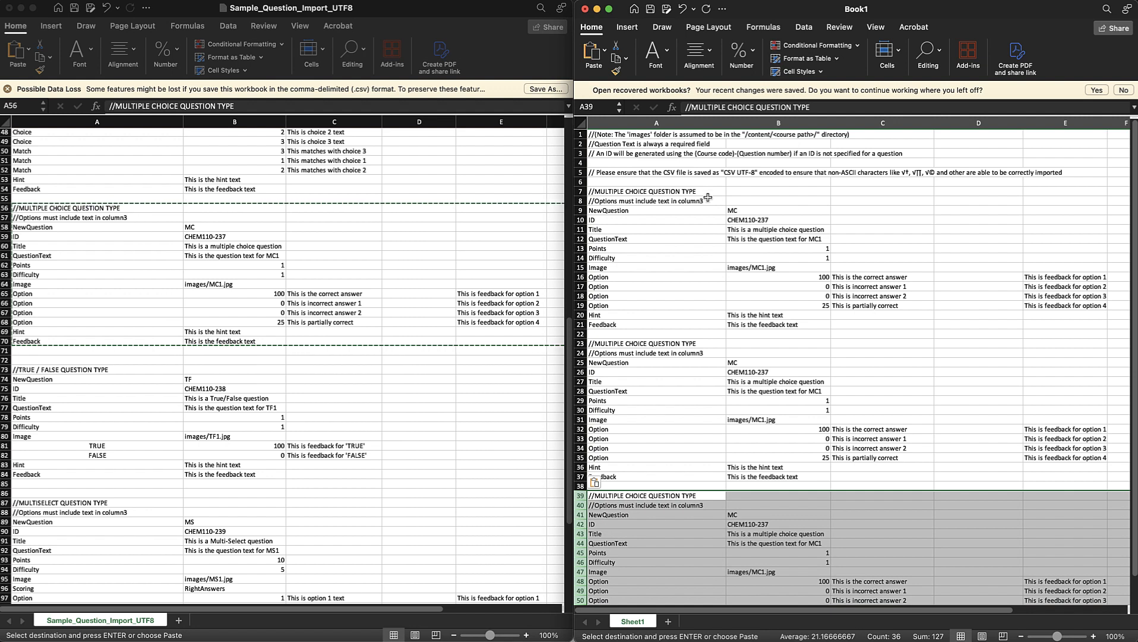
{"action": "left_click_drag", "start_coordinate": [716, 201], "coordinate": [856, 214]}
{"action": "left_click", "coordinate": [699, 123]}
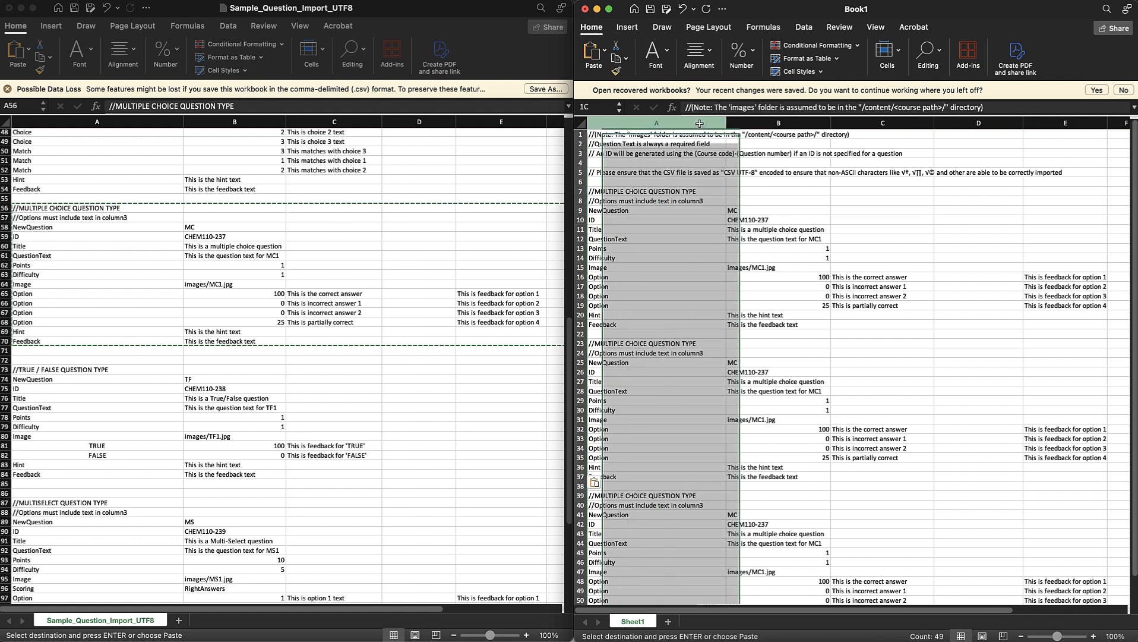
{"action": "left_click", "coordinate": [820, 146]}
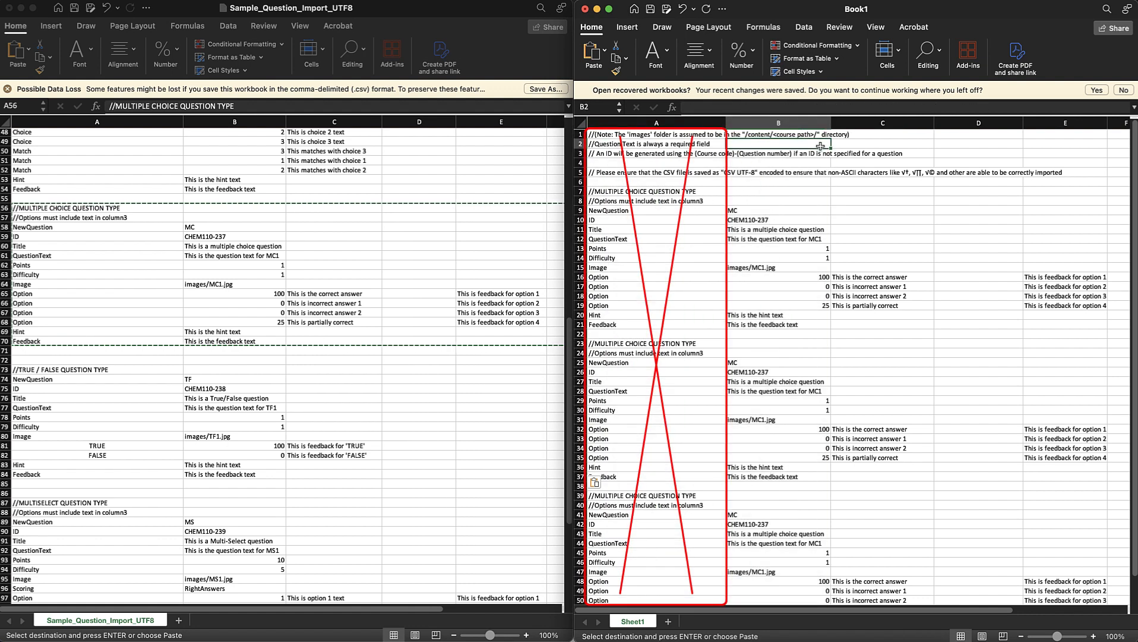
{"action": "left_click", "coordinate": [881, 149]}
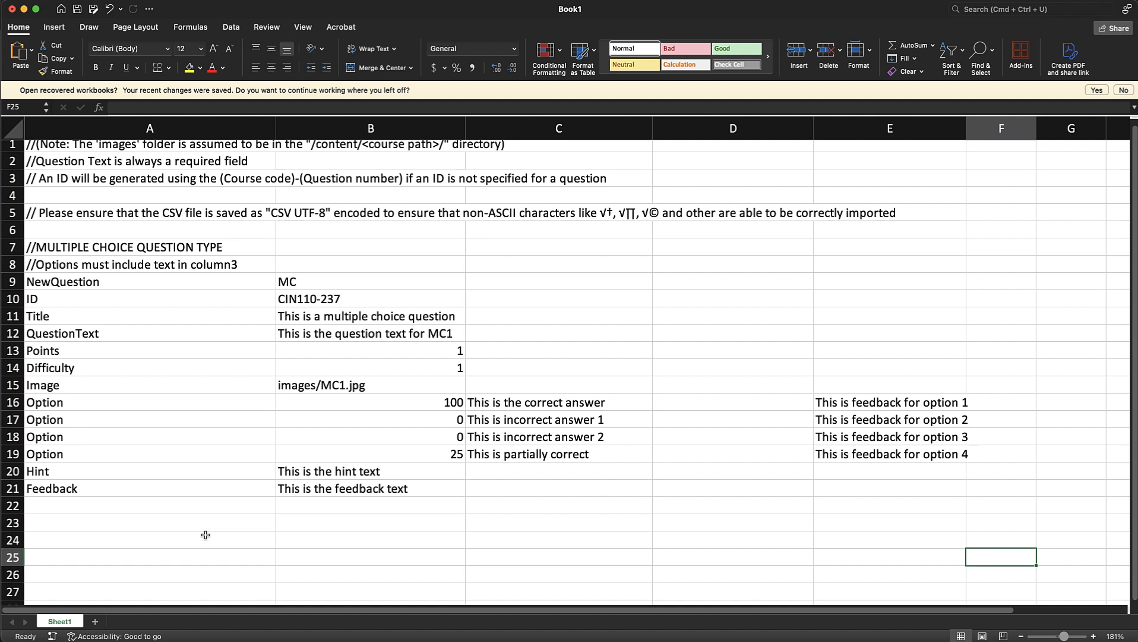
Set the multiple choice question's title to "Vocabulary" and paste "What is another name for movie?" as its question text
{"action": "left_click", "coordinate": [409, 289]}
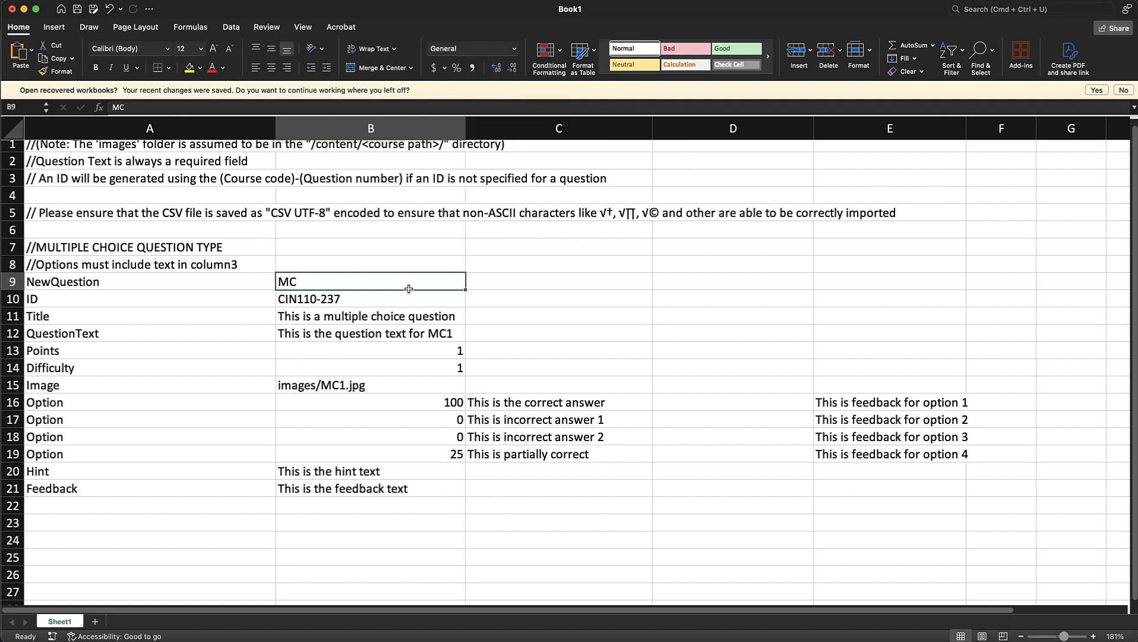
{"action": "left_click", "coordinate": [409, 319]}
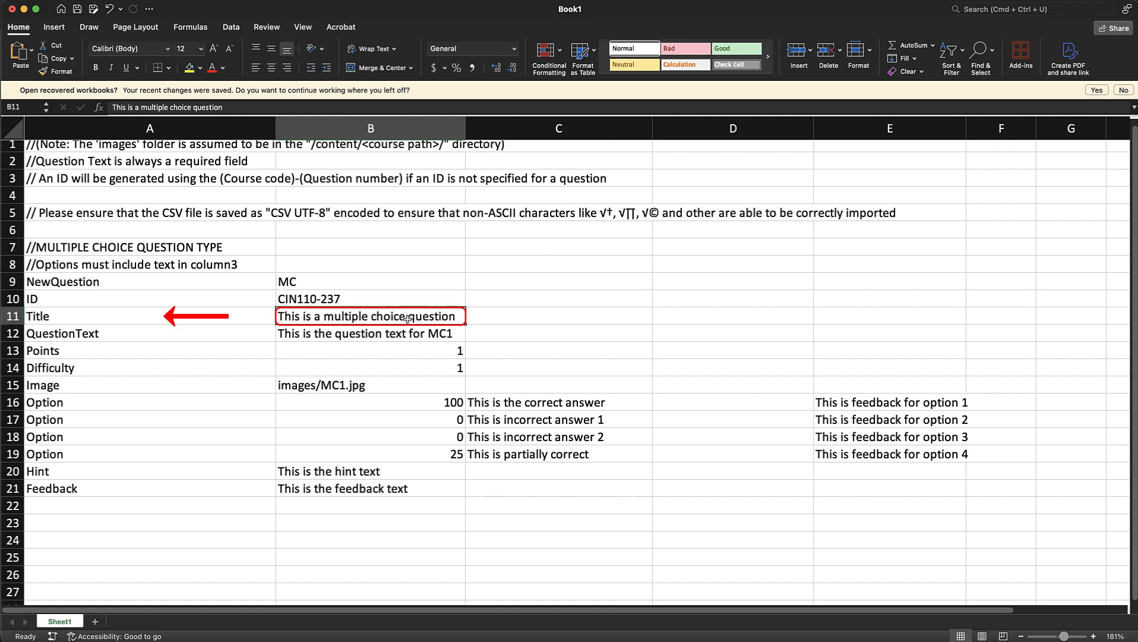
{"action": "type", "text": "Vocabulary"}
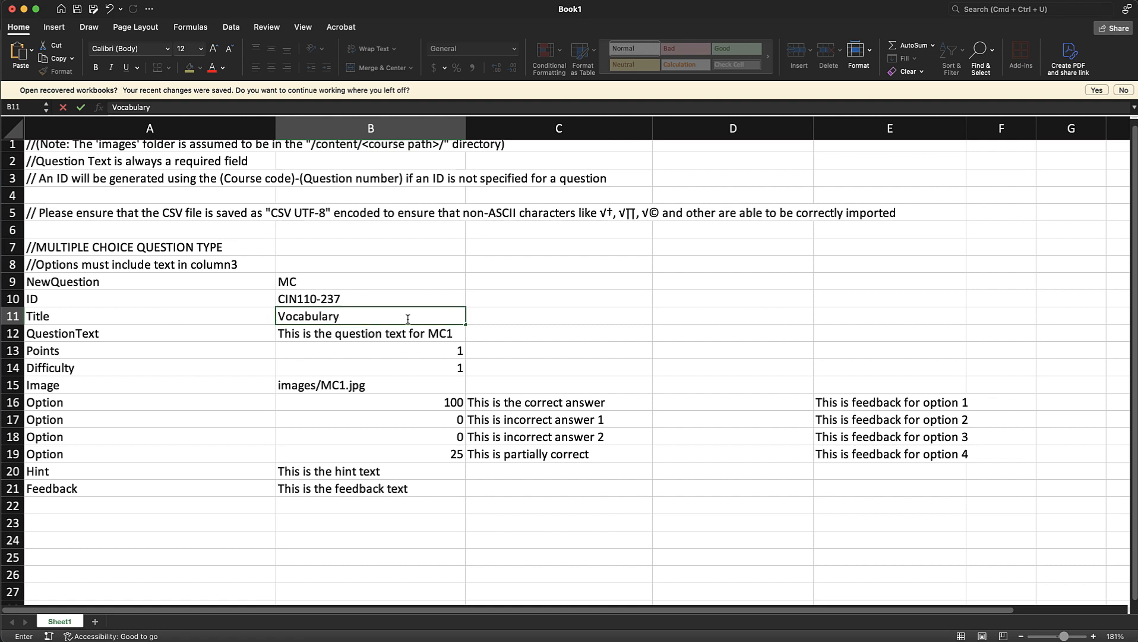
{"action": "left_click", "coordinate": [410, 334]}
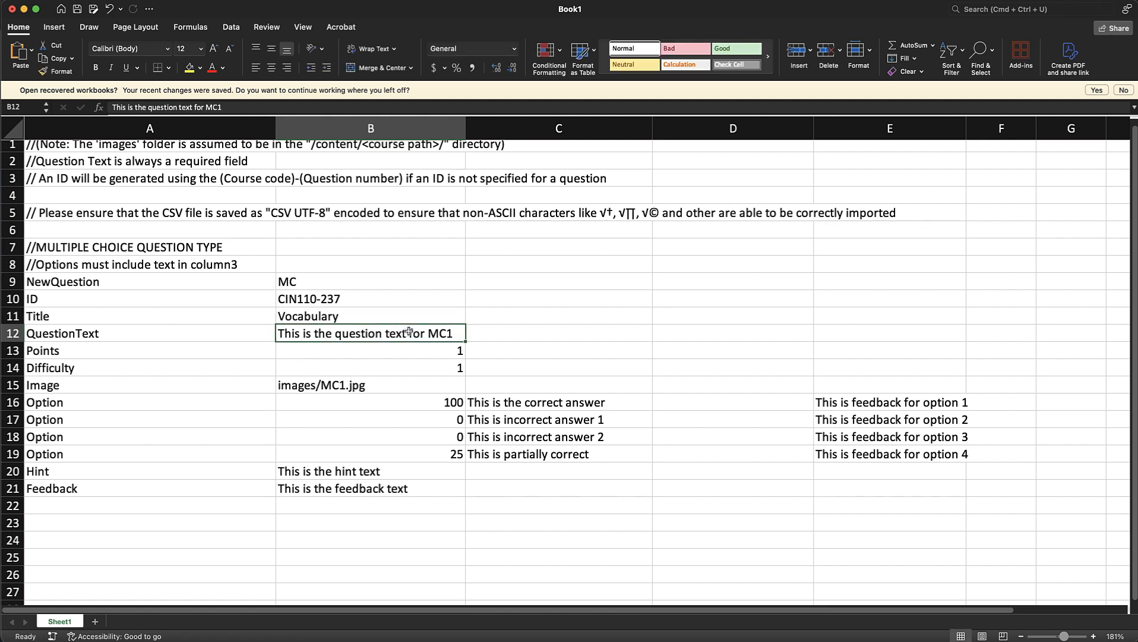
{"action": "right_click", "coordinate": [409, 334]}
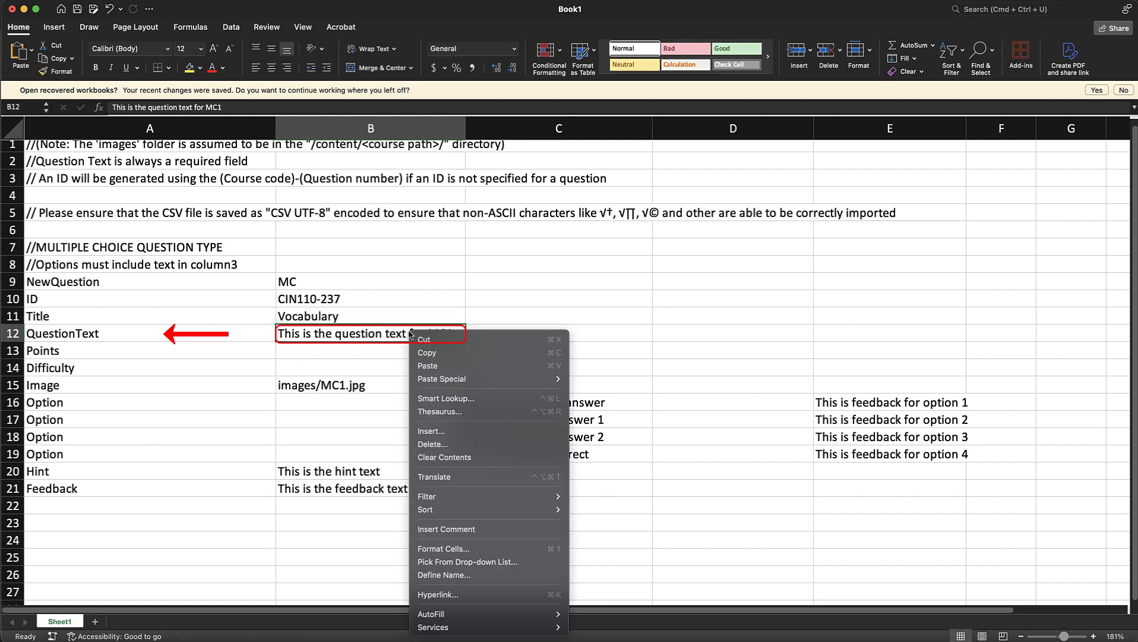
{"action": "left_click", "coordinate": [427, 365]}
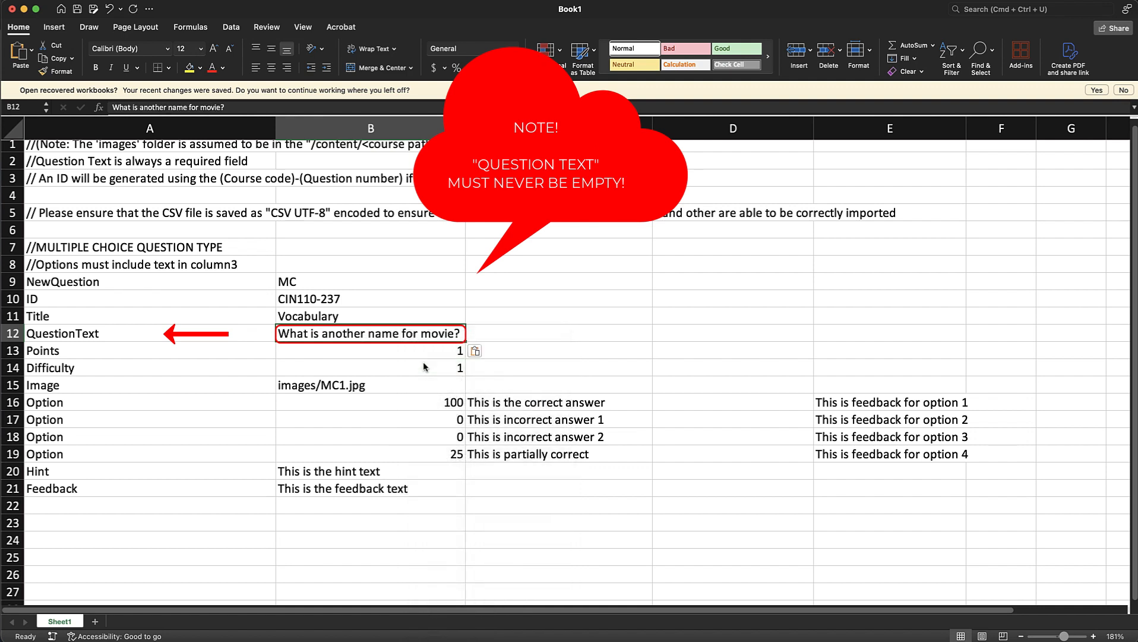
Review the question's Points, Difficulty and Image entries in column B
{"action": "left_click", "coordinate": [424, 352]}
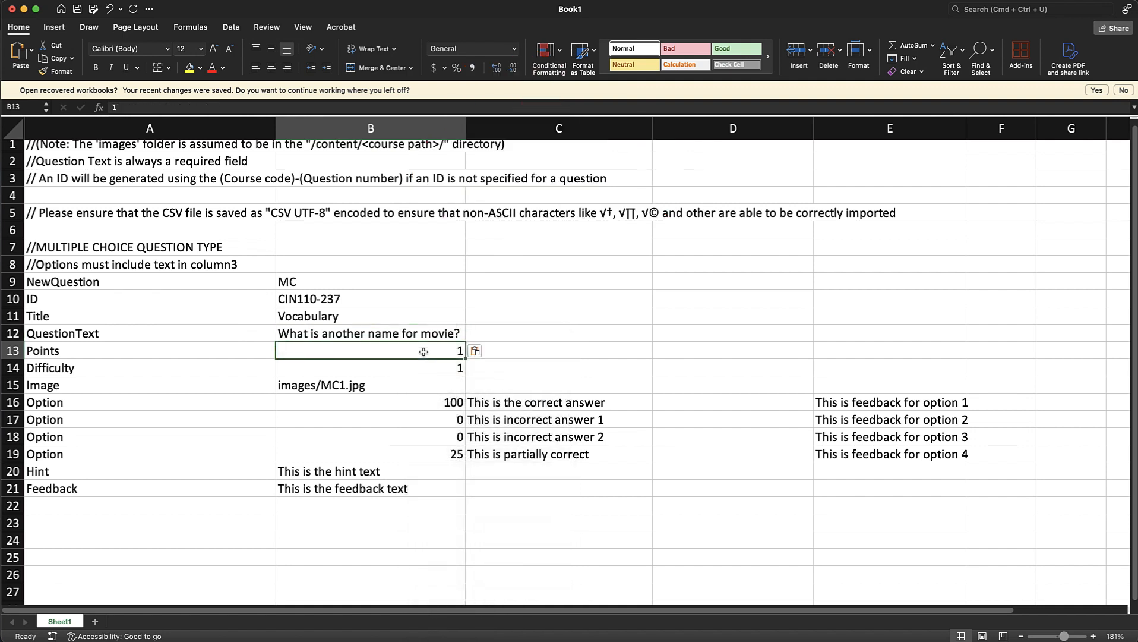
{"action": "left_click", "coordinate": [425, 368]}
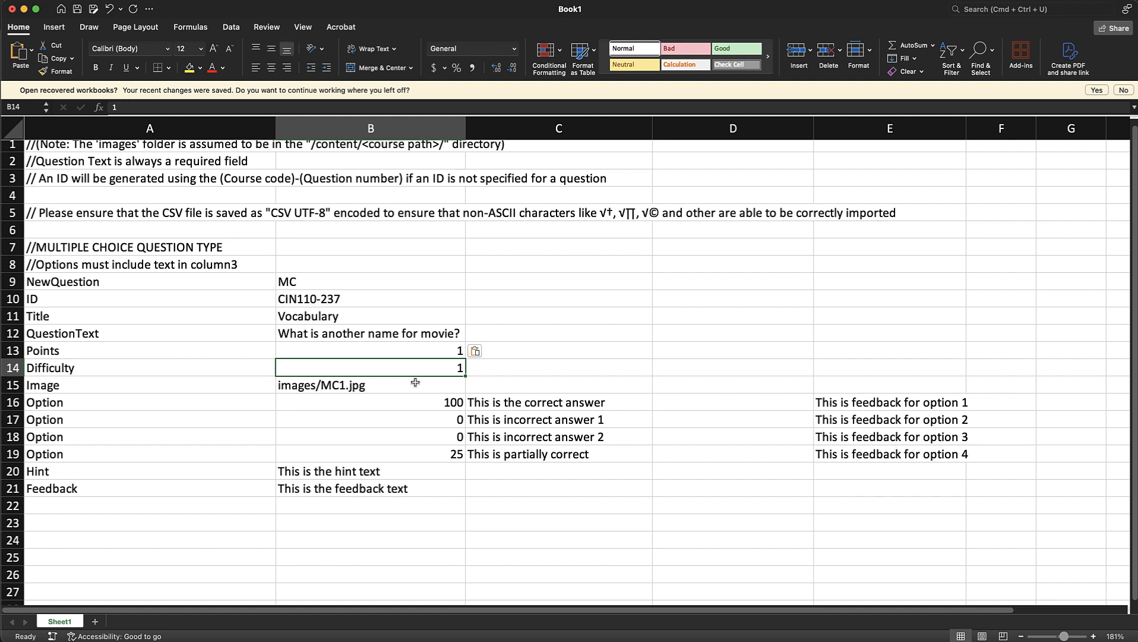
{"action": "left_click", "coordinate": [415, 383]}
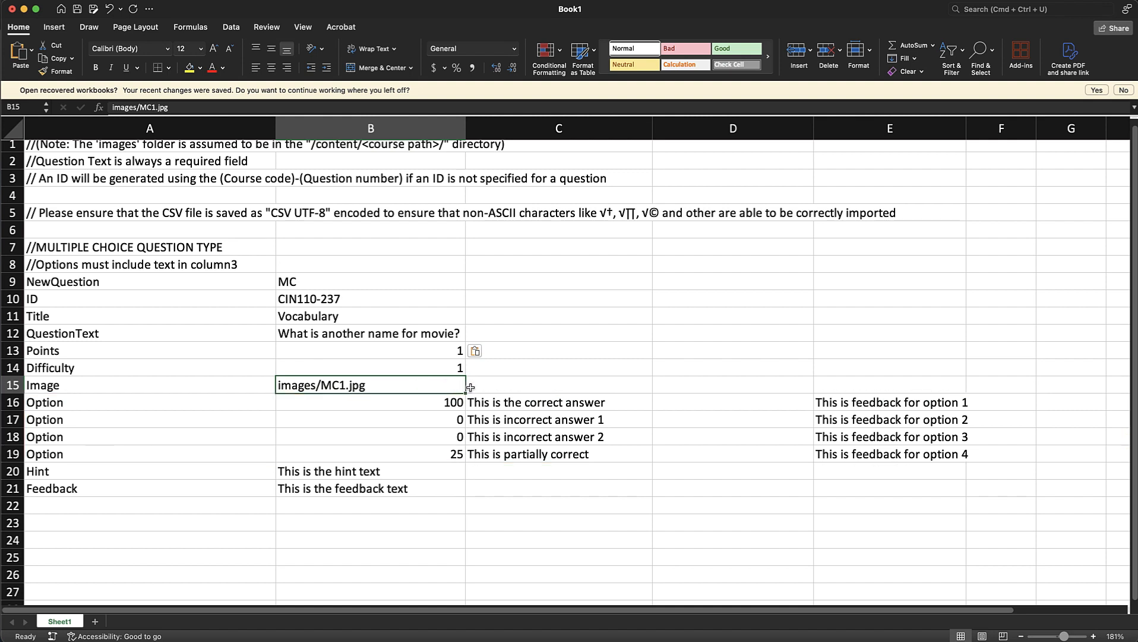
Replace the four option answers in C16 to C19 with "Motion Picture", "Soup", "Auto Transmission" and "Photo"
{"action": "left_click", "coordinate": [511, 403]}
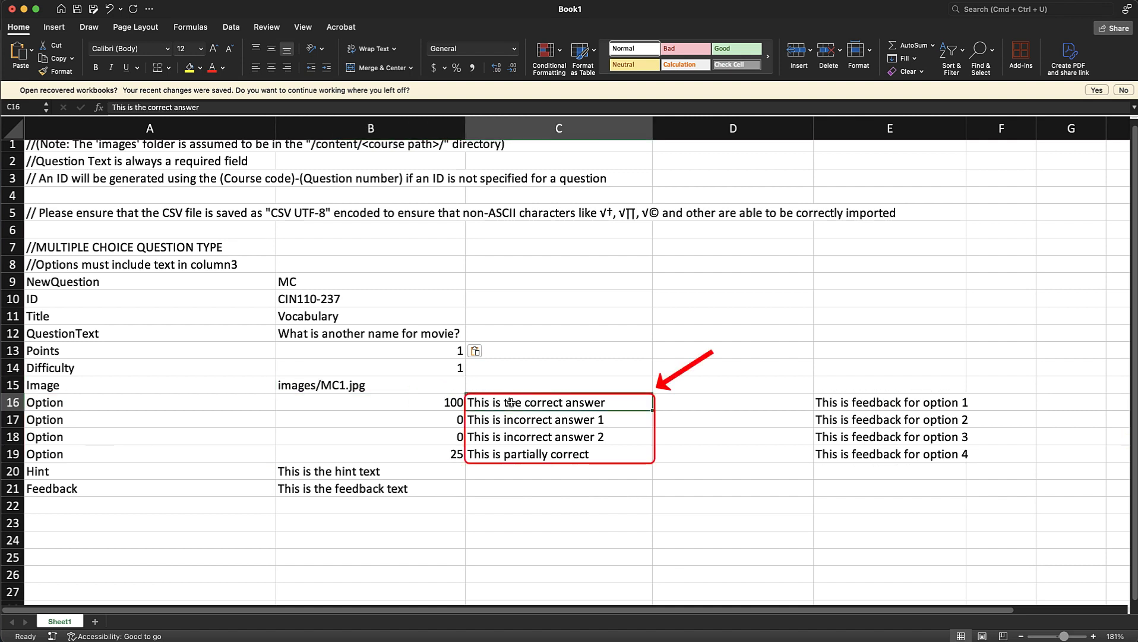
{"action": "type", "text": "Motion "}
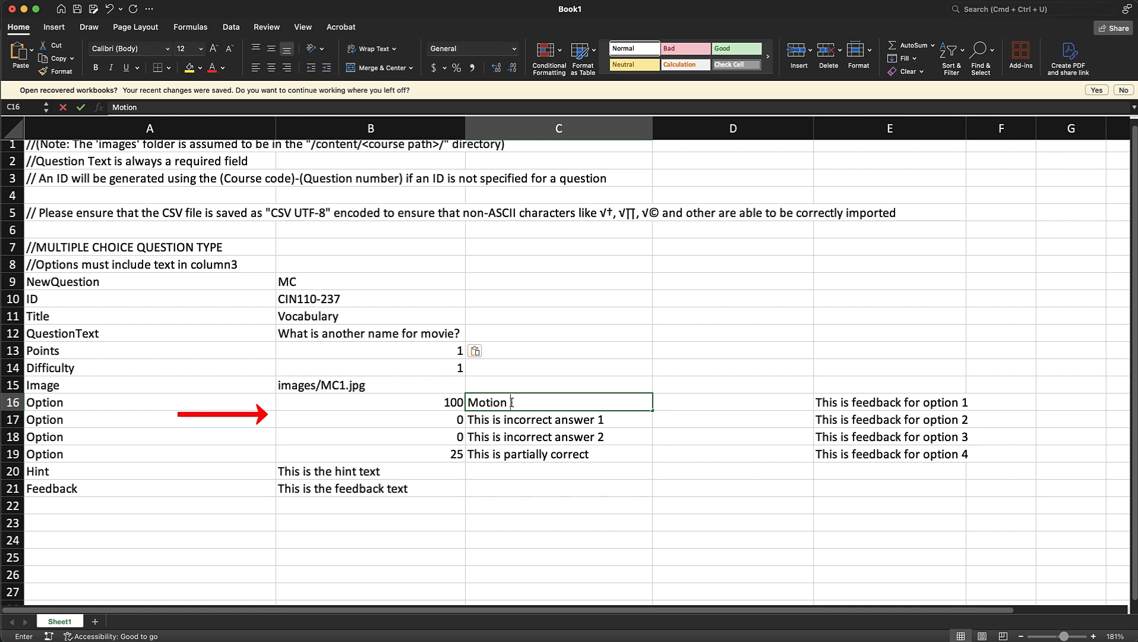
{"action": "type", "text": "Picture"}
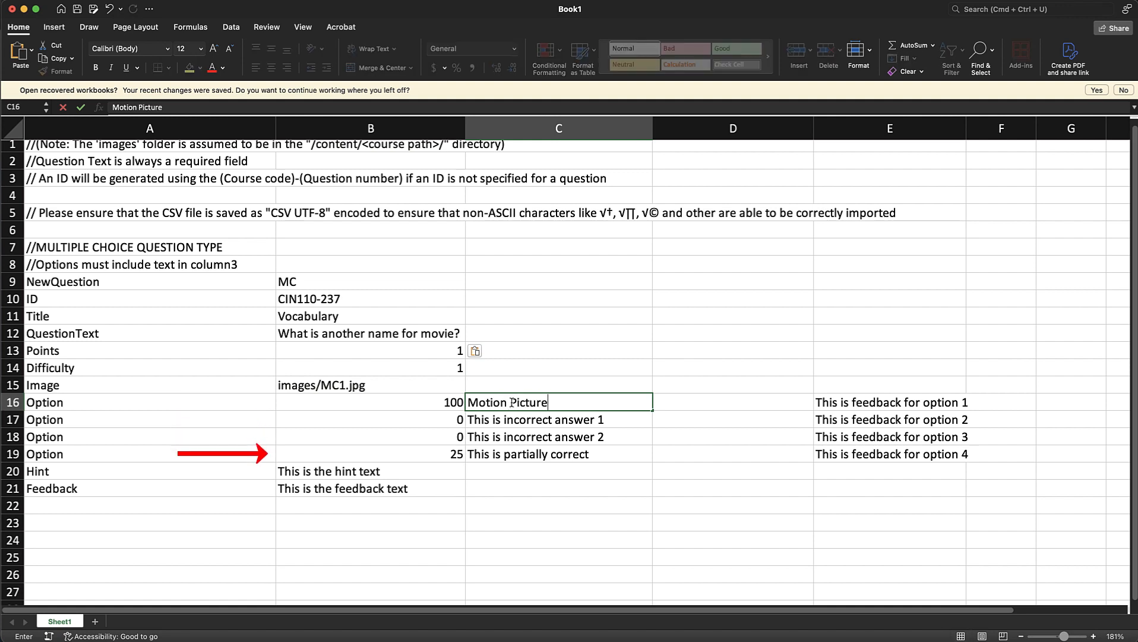
{"action": "key", "text": "Return"}
{"action": "type", "text": "Soup"}
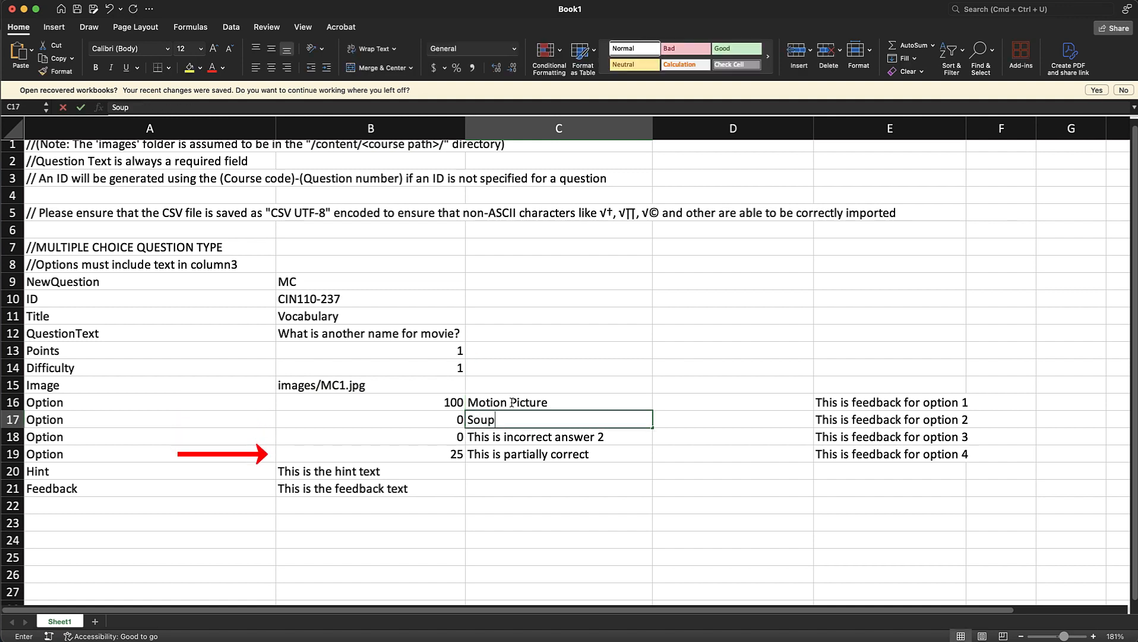
{"action": "key", "text": "Return"}
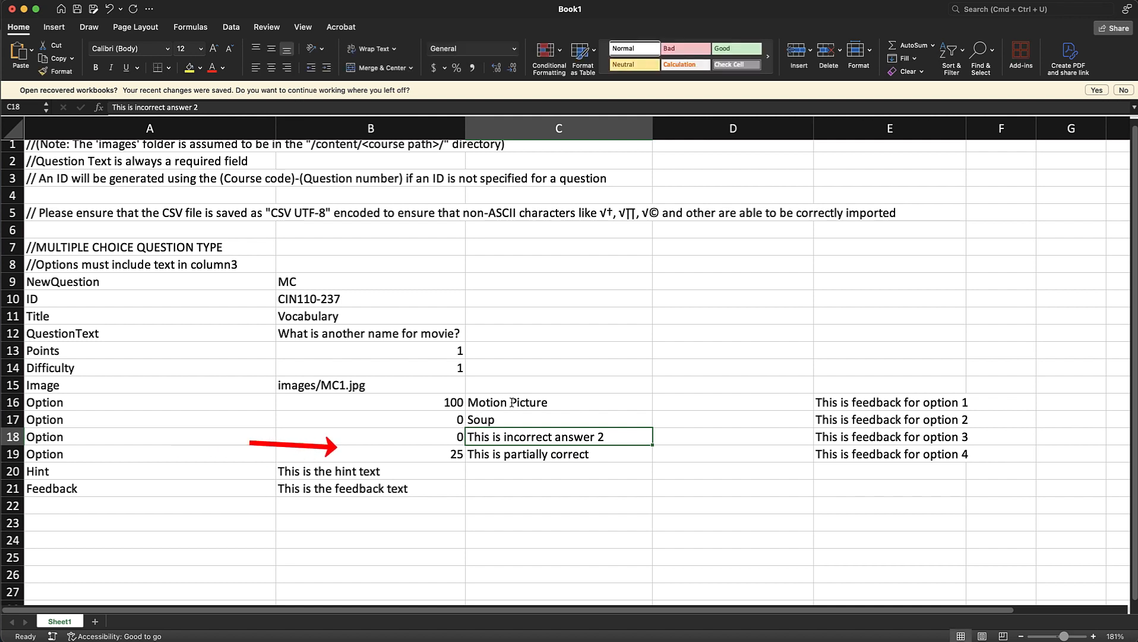
{"action": "type", "text": "Auto Trans"}
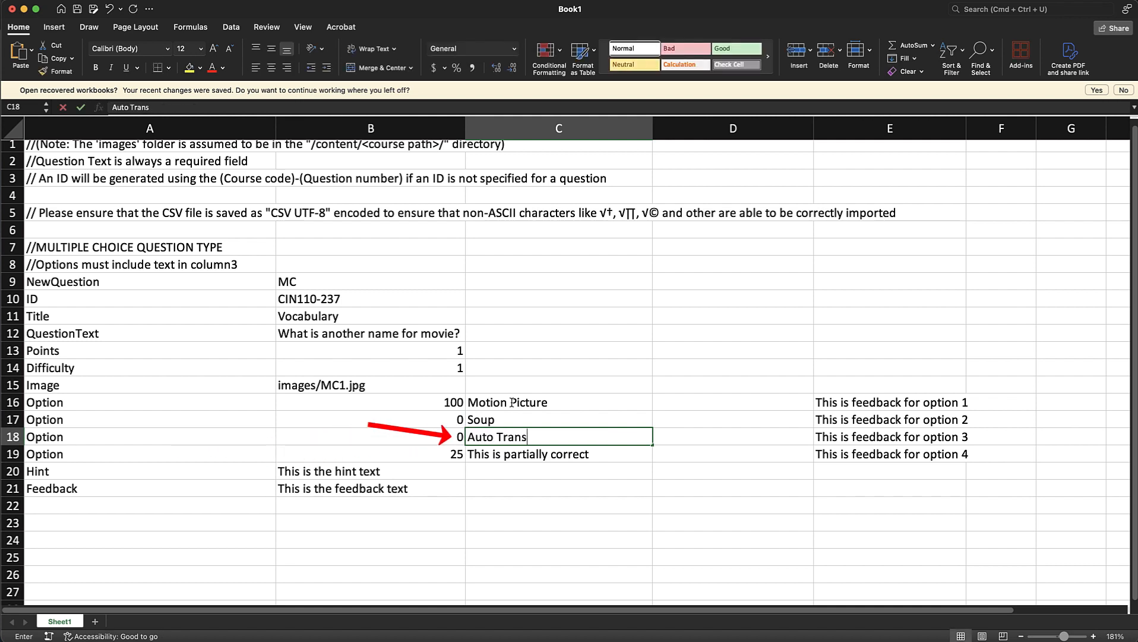
{"action": "type", "text": "mission"}
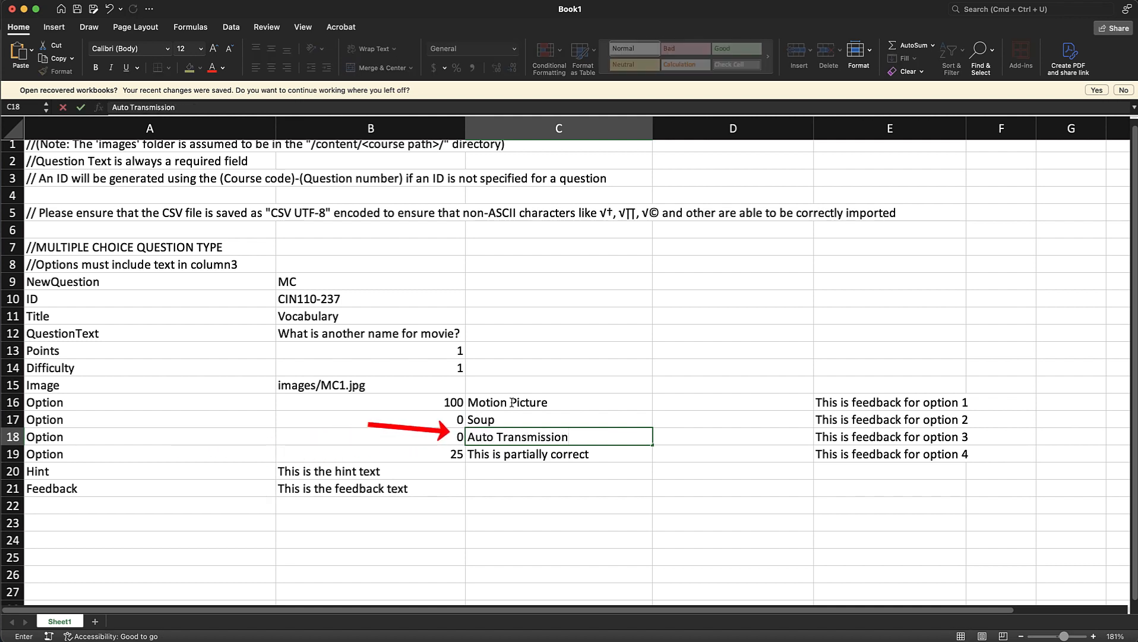
{"action": "key", "text": "Return"}
{"action": "type", "text": "Photo"}
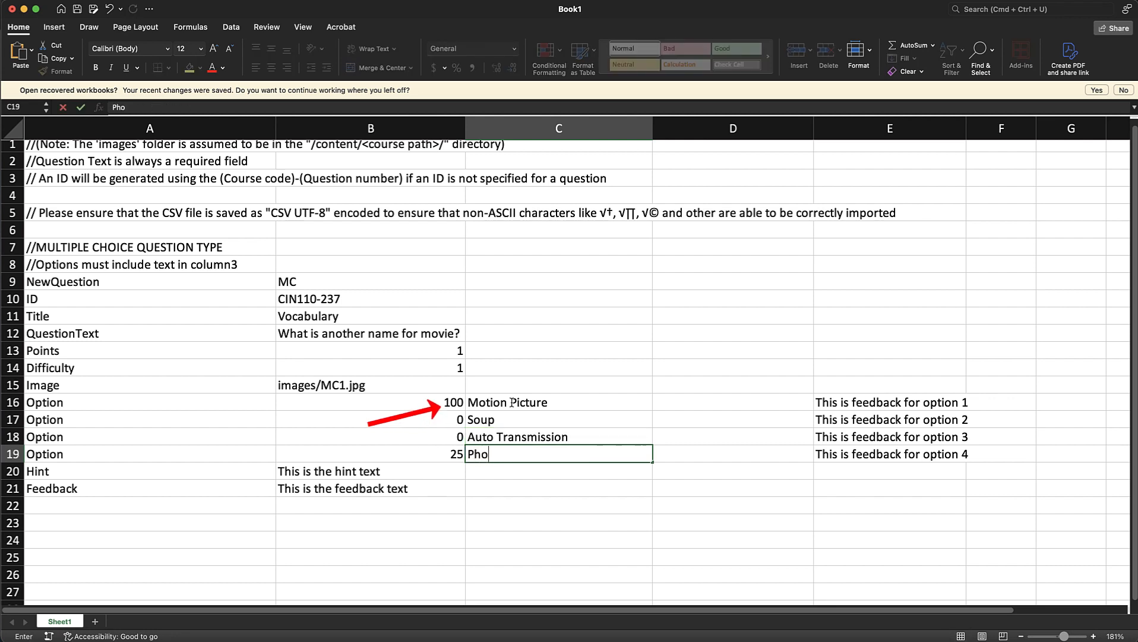
{"action": "key", "text": "Return"}
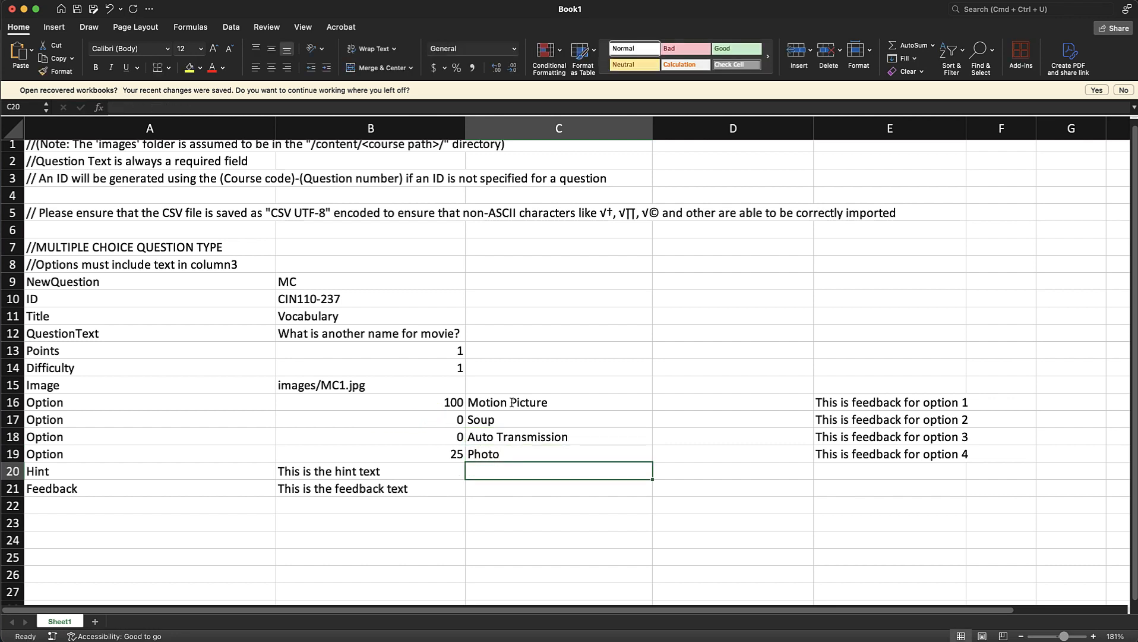
Set the option feedback to "Correct" in E16, filled down into E17, and to "Incorrect" in E18 and E19
{"action": "left_click", "coordinate": [838, 400]}
{"action": "type", "text": "Correct"}
{"action": "key", "text": "Return"}
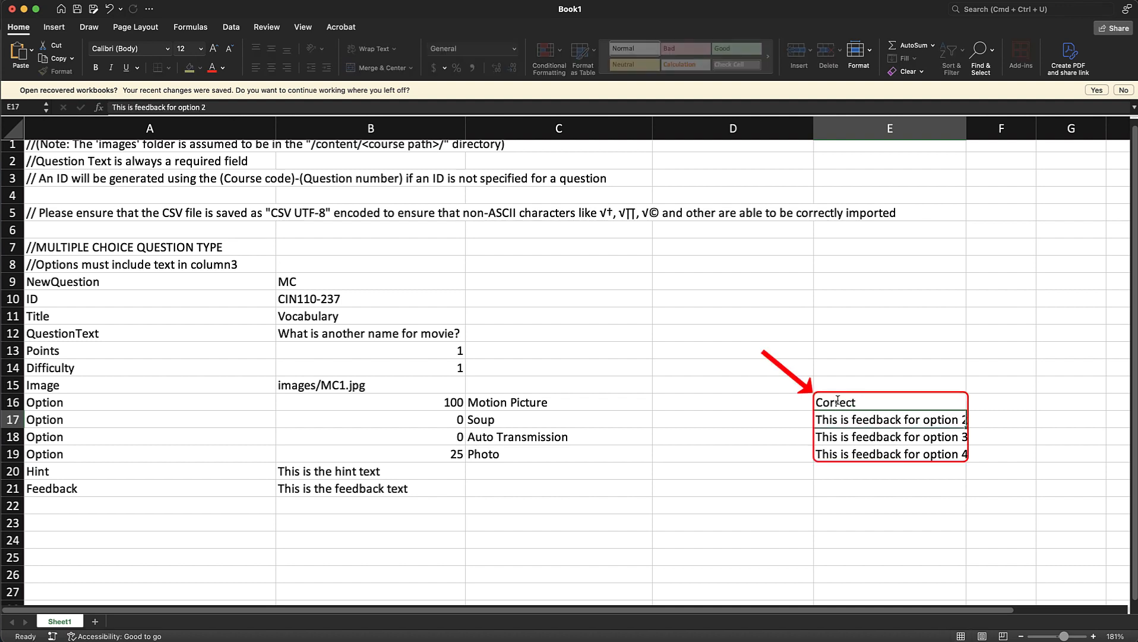
{"action": "type", "text": "Incorrect"}
{"action": "key", "text": "Return"}
{"action": "key", "text": "Up"}
{"action": "key", "text": "super+c"}
{"action": "key", "text": "Down"}
{"action": "key", "text": "super+v"}
{"action": "key", "text": "Down"}
{"action": "key", "text": "super+v"}
{"action": "key", "text": "Up"}
{"action": "key", "text": "Up"}
{"action": "key", "text": "super+d"}
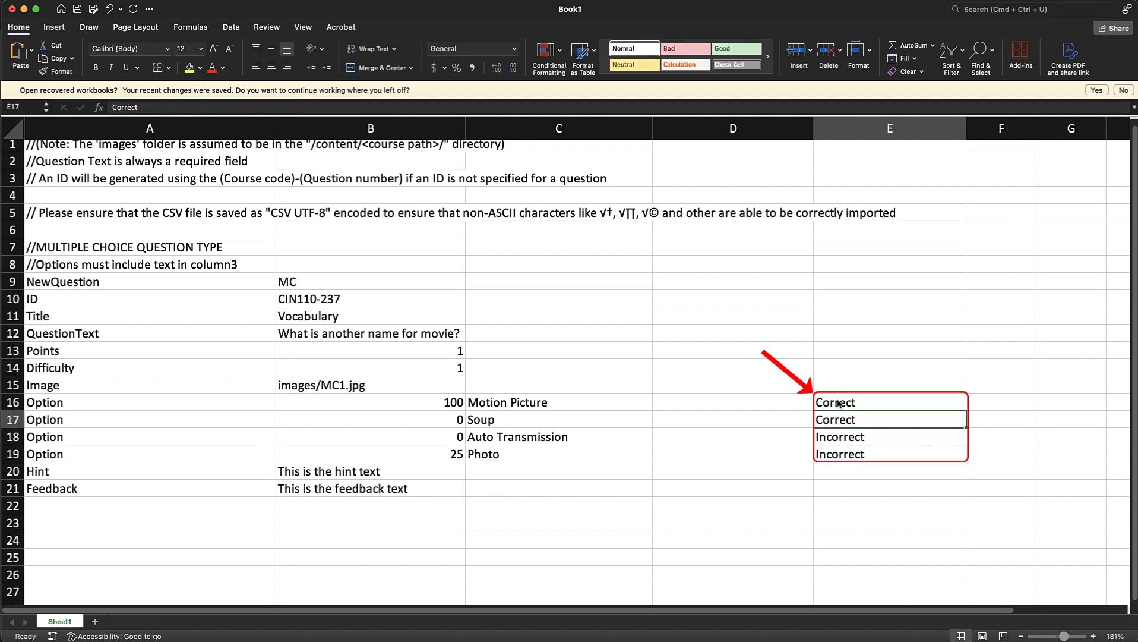
Copy the "Incorrect" feedback from E18 into E17 for the "Soup" option
{"action": "key", "text": "Down"}
{"action": "key", "text": "super+c"}
{"action": "key", "text": "Up"}
{"action": "key", "text": "super+v"}
{"action": "key", "text": "Up"}
{"action": "key", "text": "Up"}
{"action": "key", "text": "Escape"}
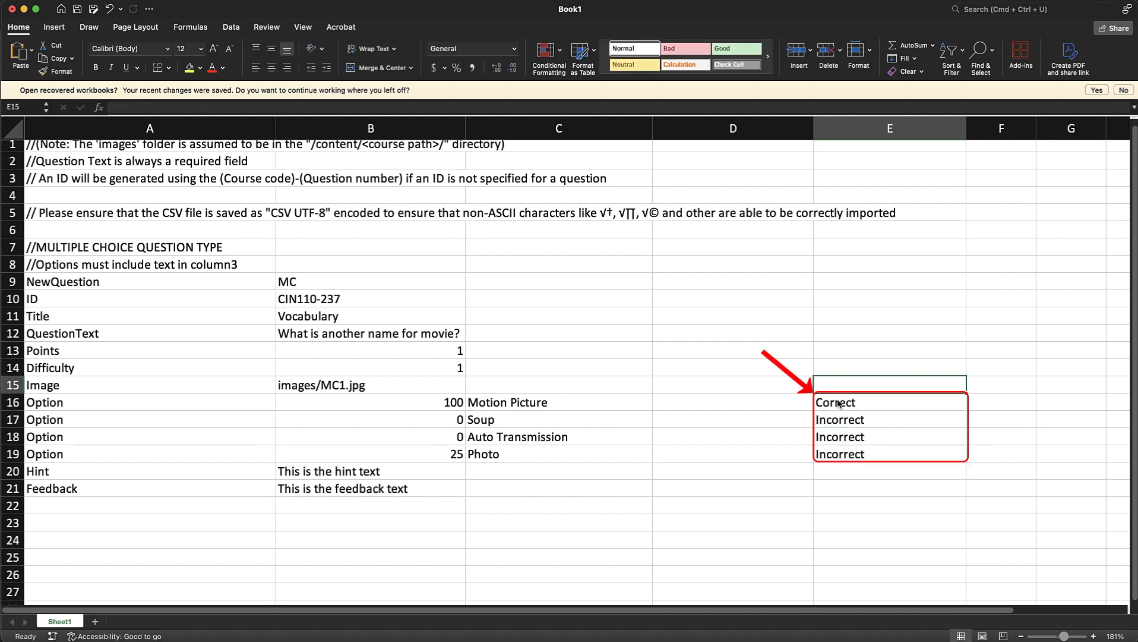
Set the question's hint in B20 to "It moves" and its overall feedback in B21 to "Great Job!"
{"action": "left_click", "coordinate": [852, 474]}
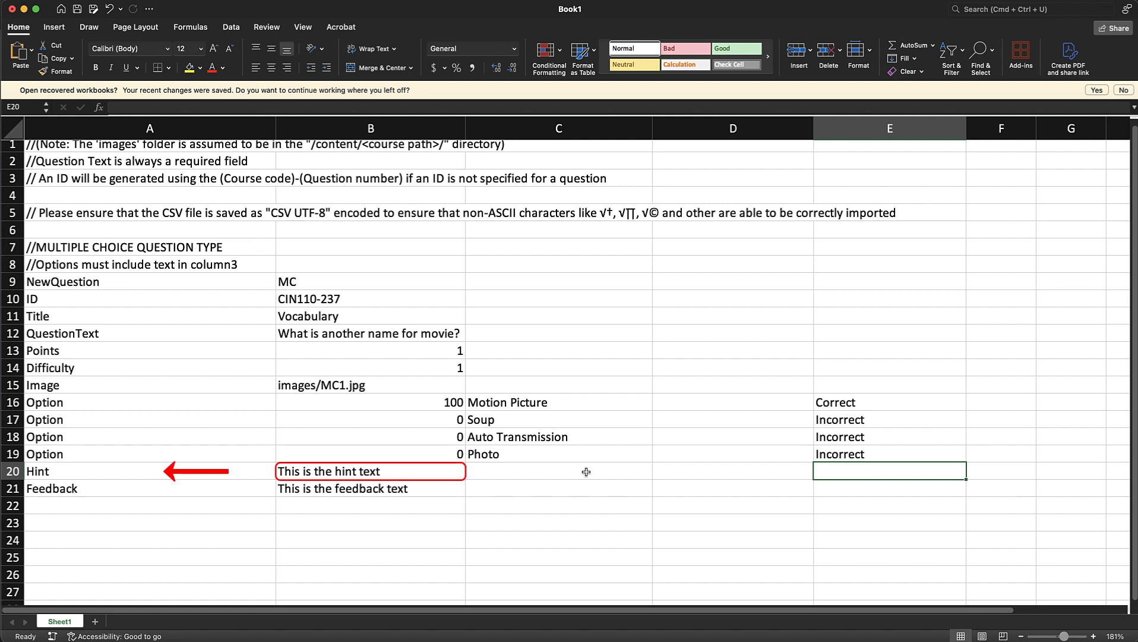
{"action": "left_click", "coordinate": [443, 478]}
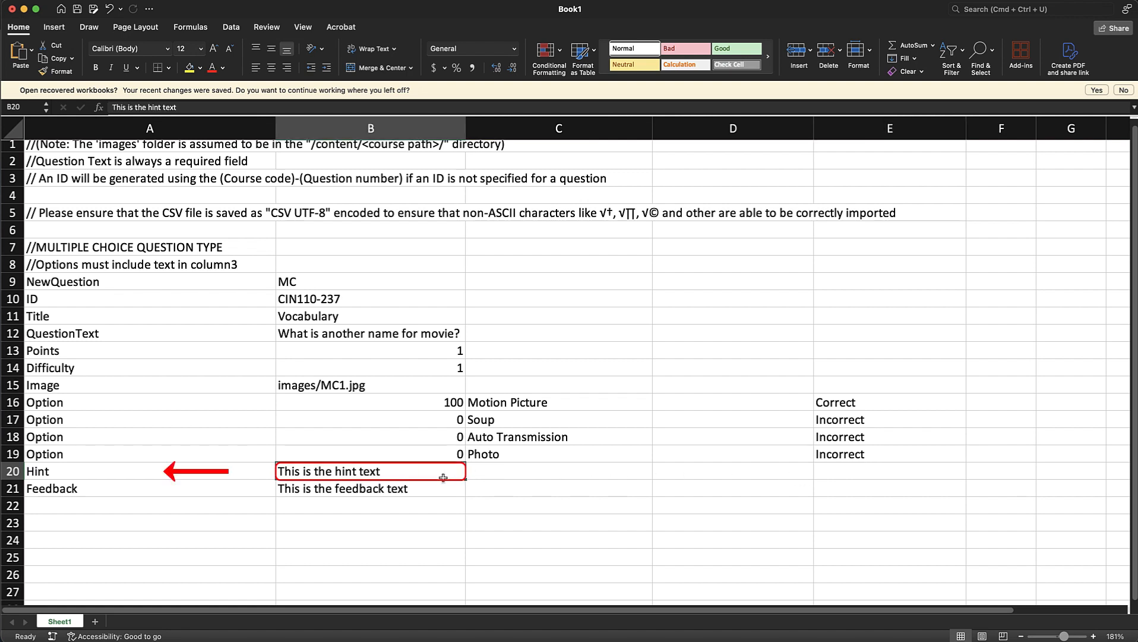
{"action": "type", "text": "It mov"}
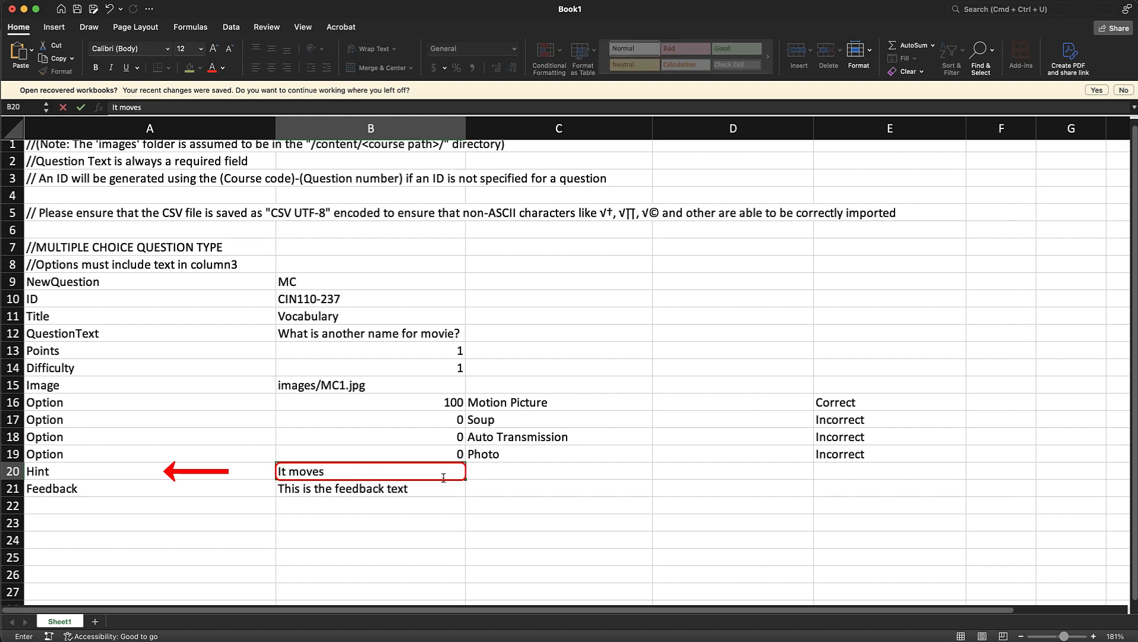
{"action": "type", "text": "es"}
{"action": "key", "text": "Return"}
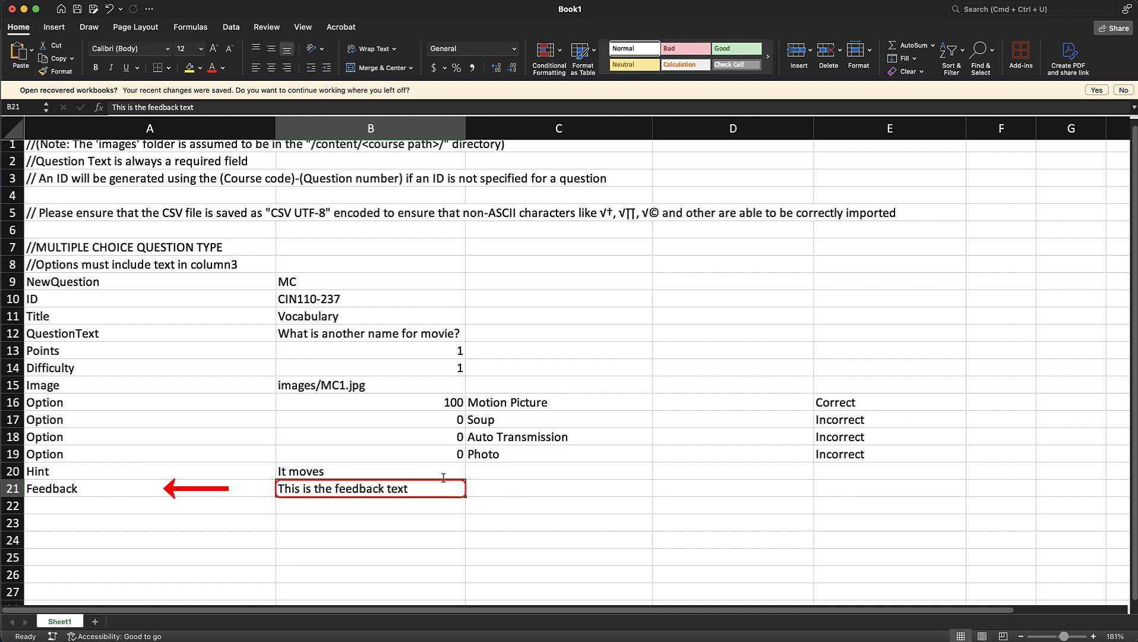
{"action": "type", "text": "Grea"}
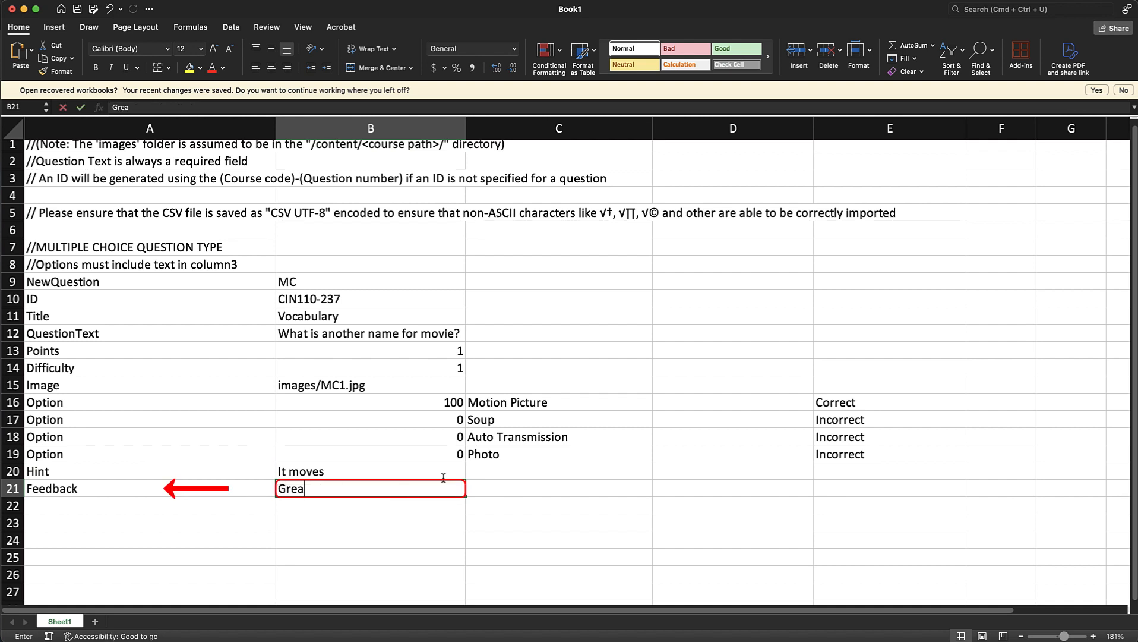
{"action": "type", "text": "t Job!"}
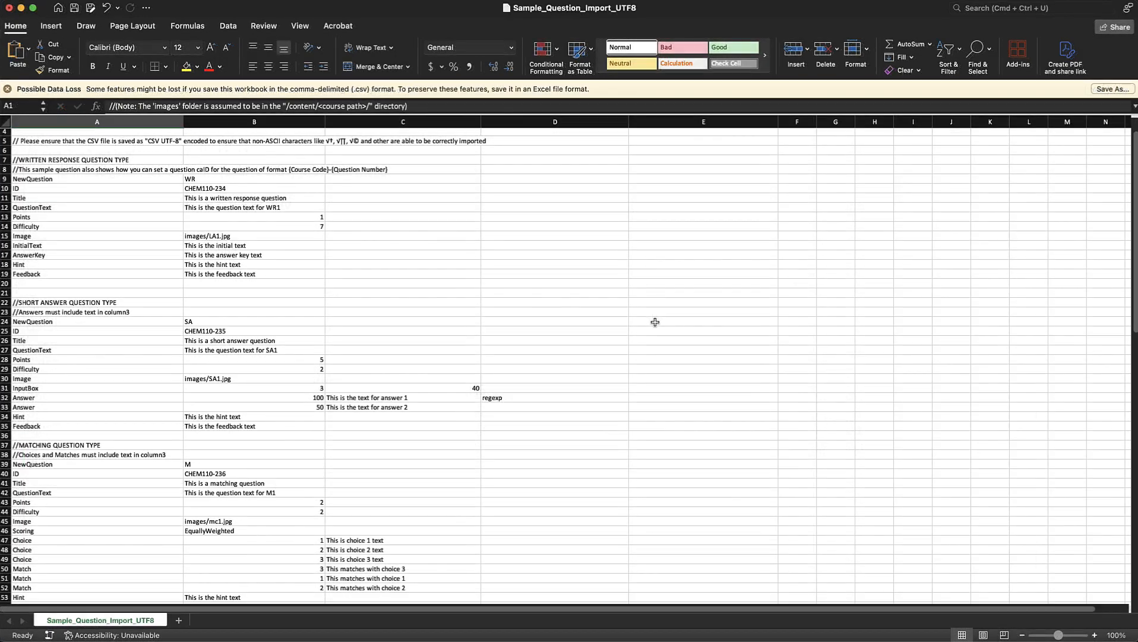
Review the sample's other question types, including the short answer InputBox value and the true/false answer weights
{"action": "scroll", "coordinate": [655, 322], "scroll_direction": "down", "scroll_amount": 6}
{"action": "scroll", "coordinate": [654, 321], "scroll_direction": "down", "scroll_amount": 1}
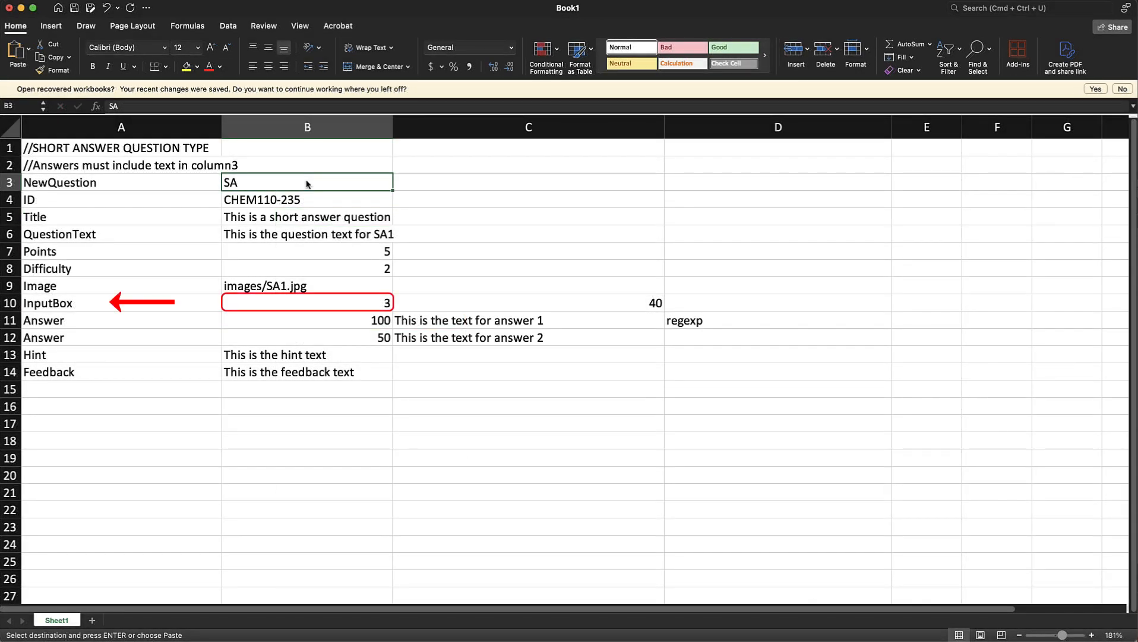
{"action": "left_click", "coordinate": [314, 302]}
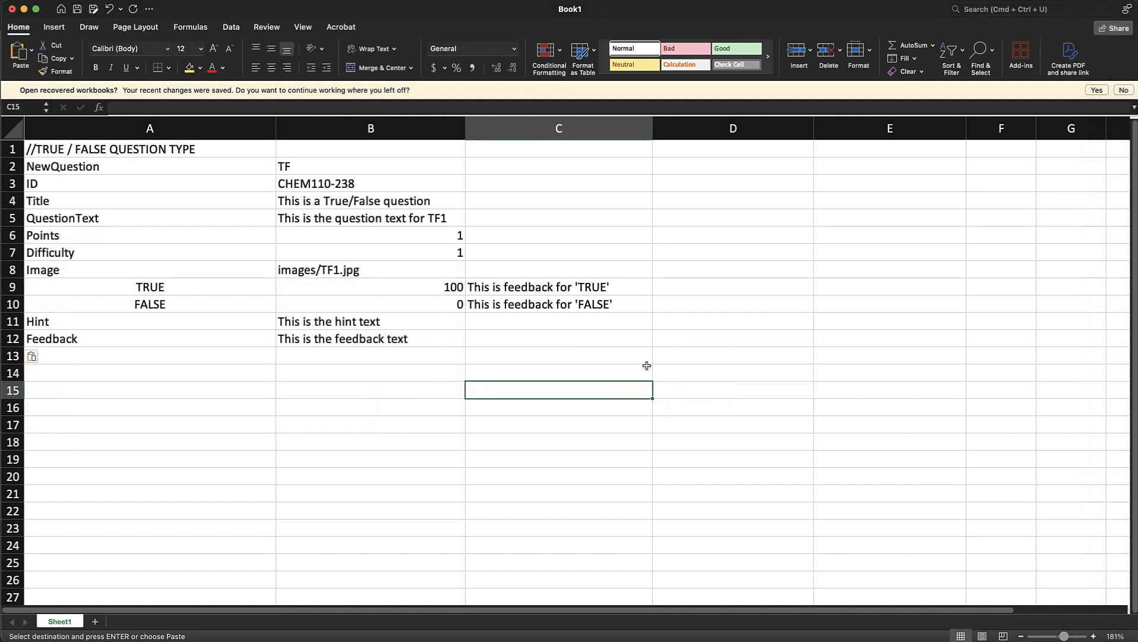
{"action": "left_click", "coordinate": [383, 287]}
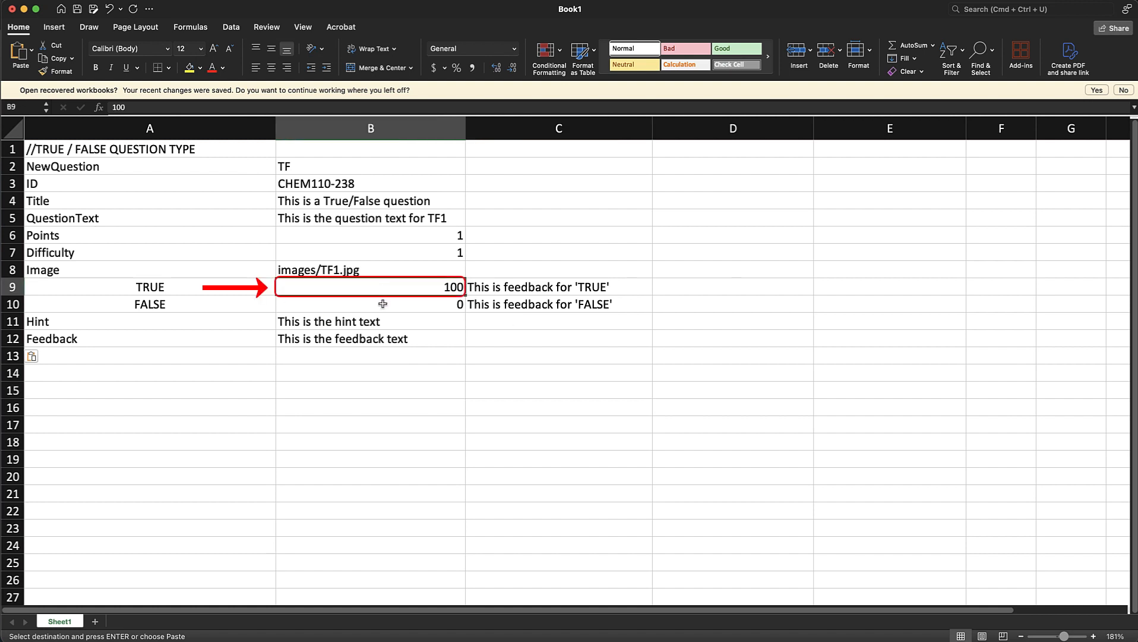
{"action": "left_click", "coordinate": [382, 303]}
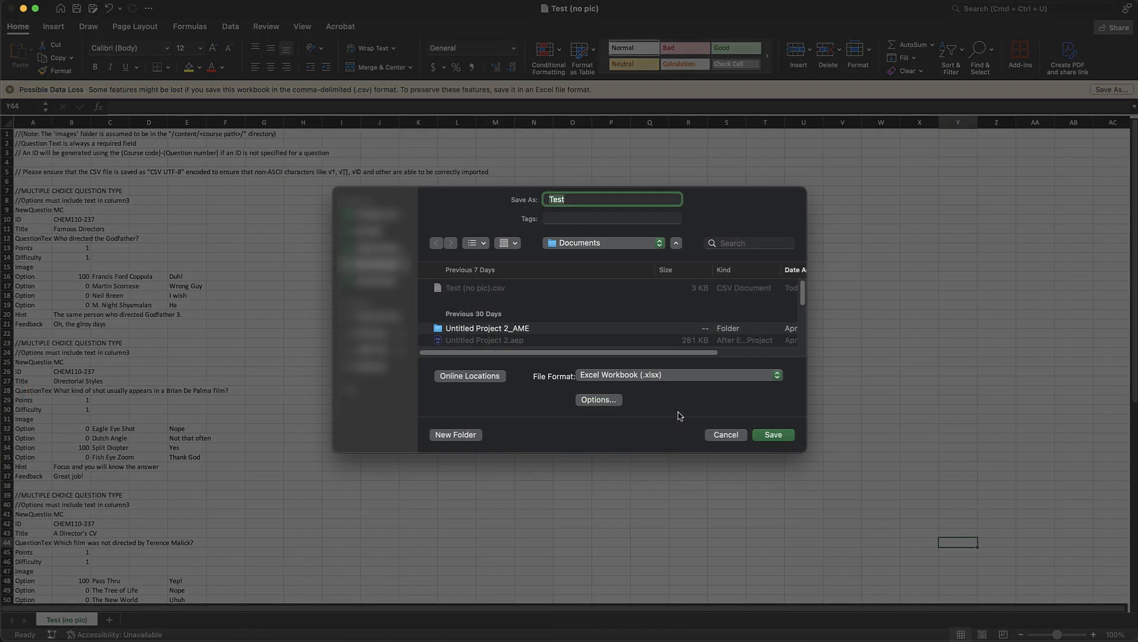
Save the question file as "Test" in the Documents folder in CSV UTF-8 (Comma delimited) format
{"action": "left_click", "coordinate": [686, 375]}
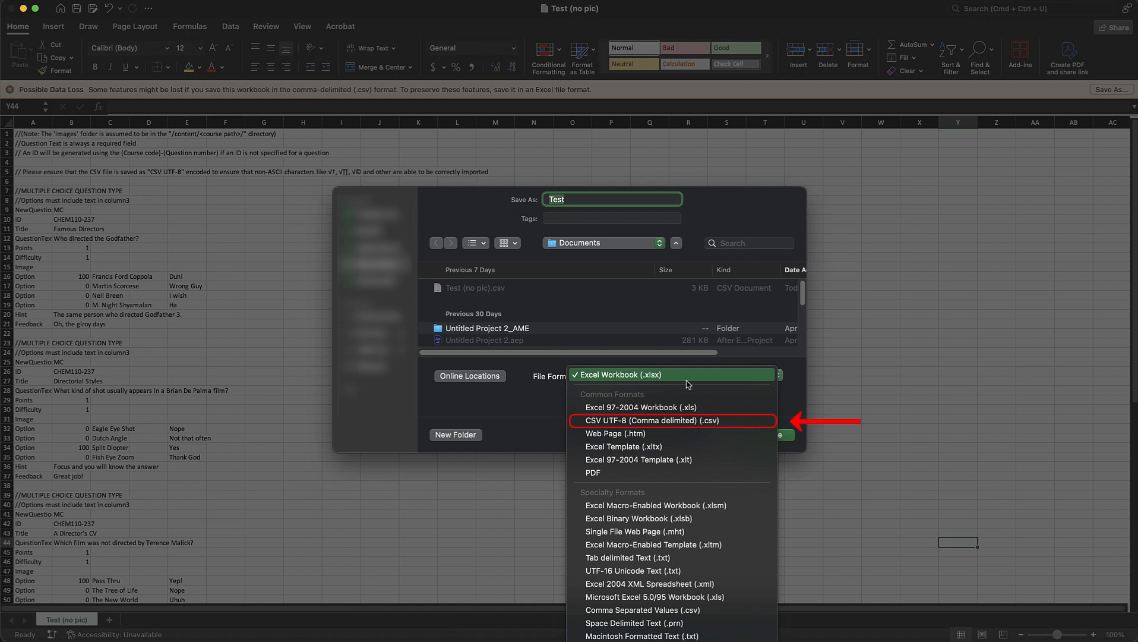
{"action": "left_click", "coordinate": [687, 423]}
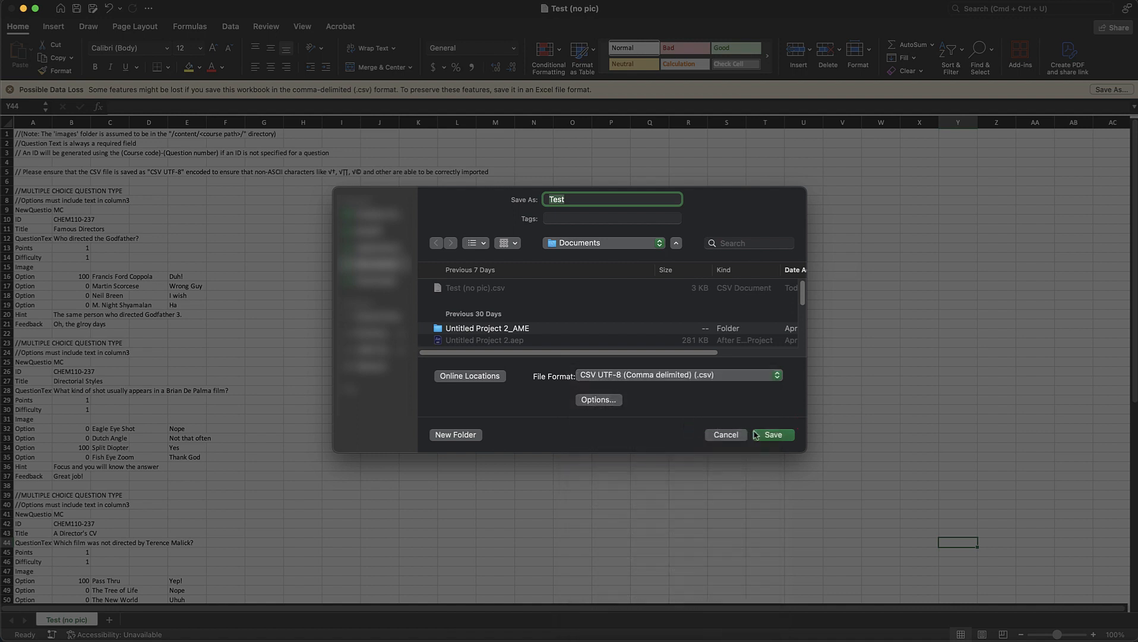
{"action": "left_click", "coordinate": [772, 434]}
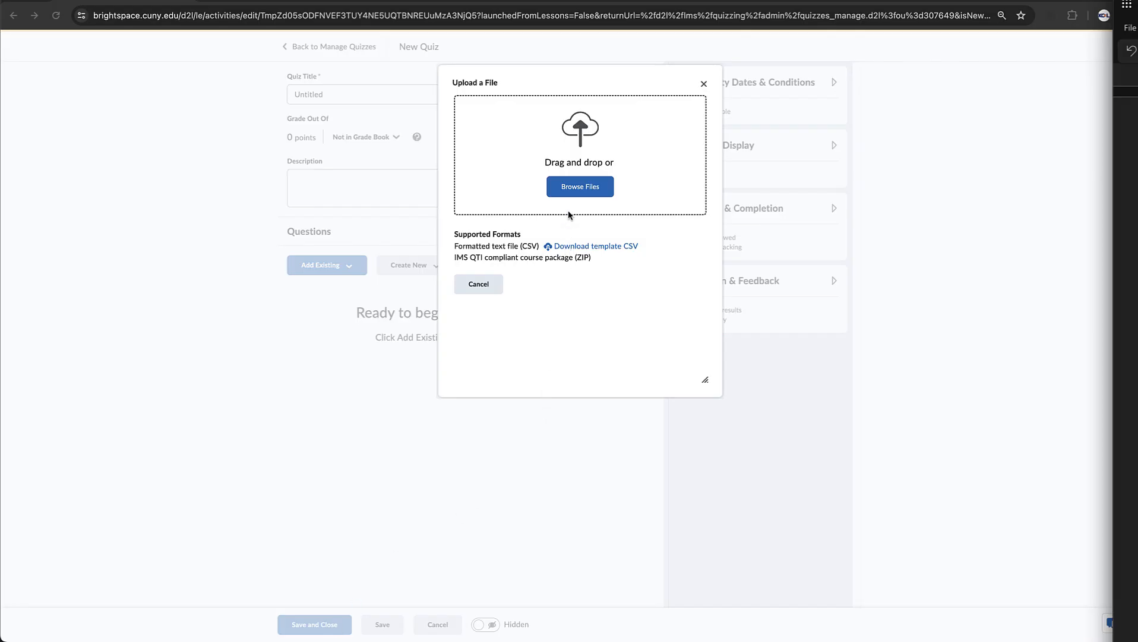
Switch to the new quiz in Brightspace and browse for a question file to upload
{"action": "left_click", "coordinate": [574, 195]}
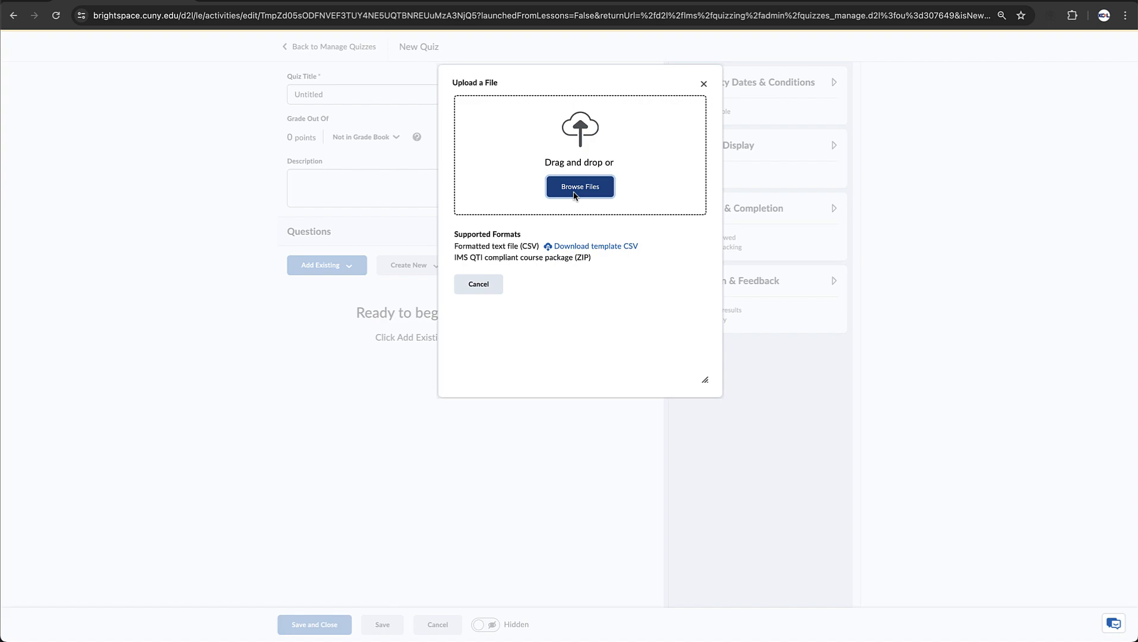